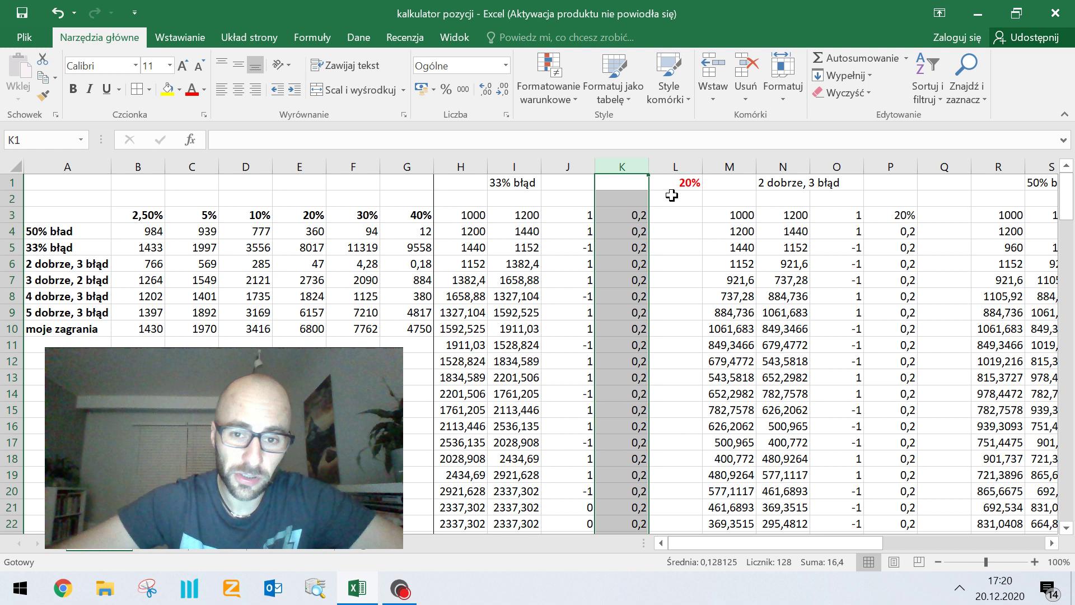
Inspect the position size, outcome, starting capital and balance formula cells in row 3 of the 33% błąd scenario.
left_click(643, 210)
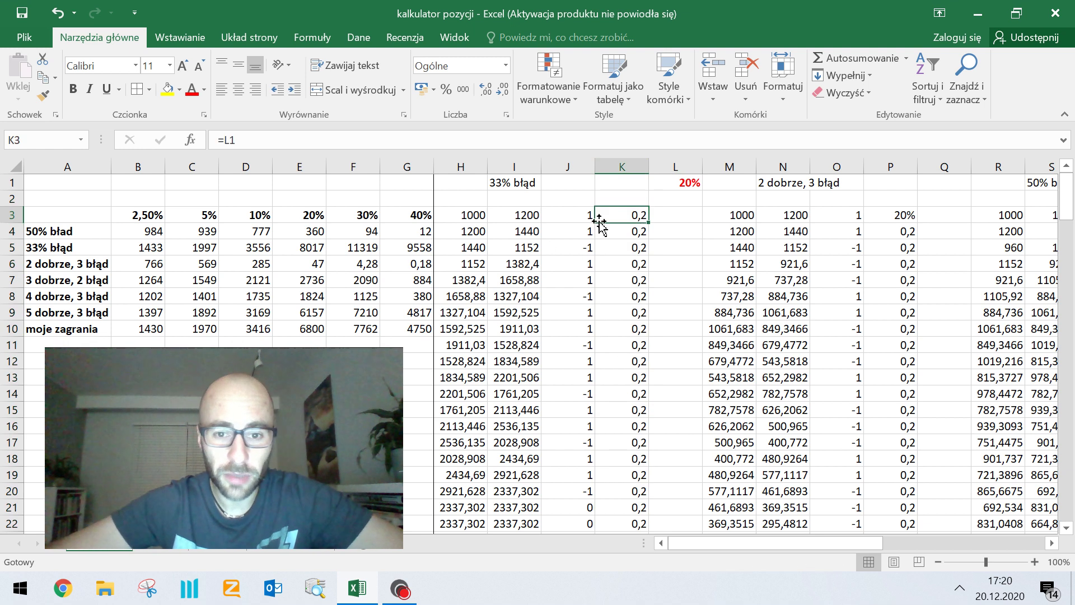
left_click(583, 211)
left_click(504, 183)
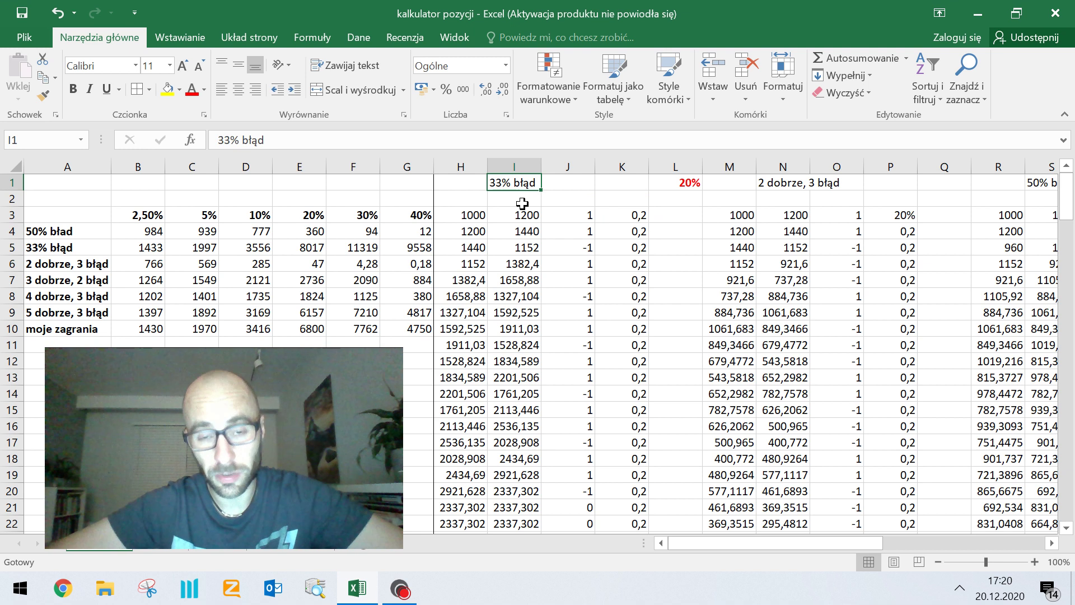
left_click(552, 213)
left_click(513, 214)
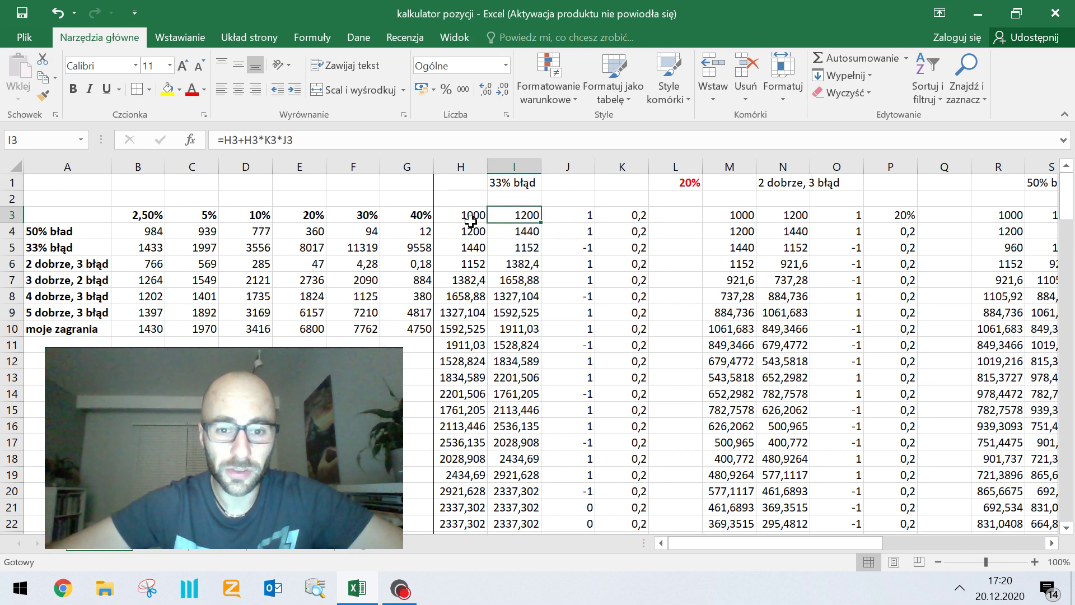
left_click(470, 214)
left_click(471, 213)
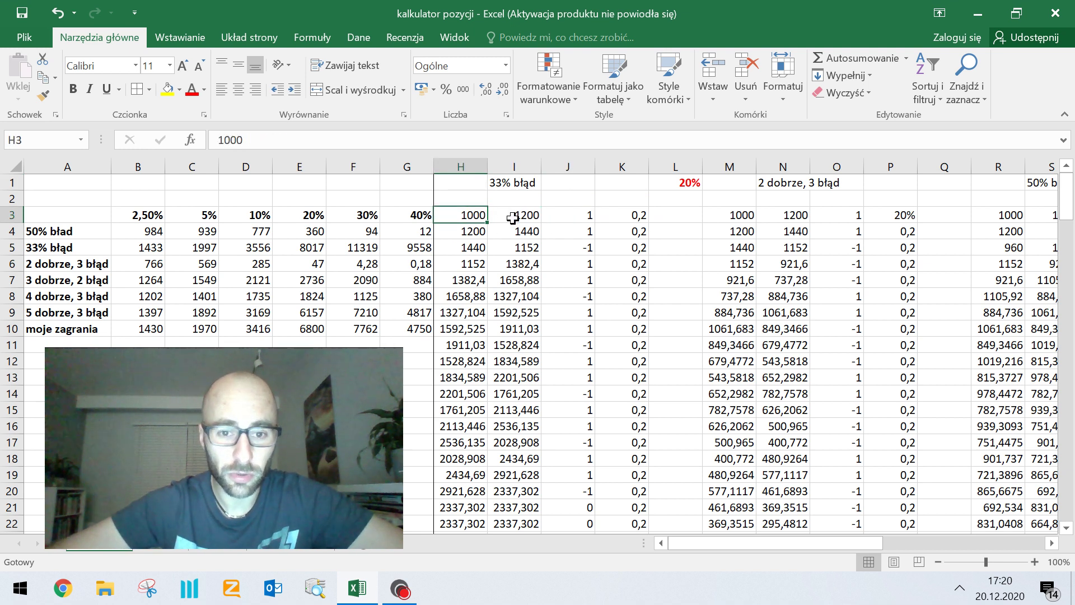
left_click(471, 215)
left_click(516, 214)
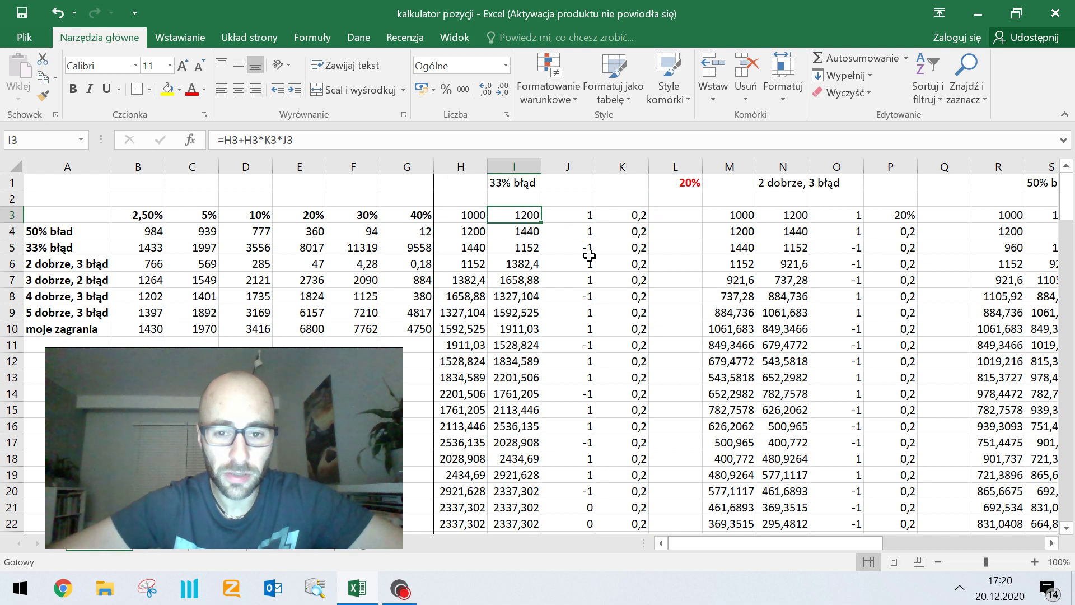
Review the 33% błąd heading and its sequence of winning and losing outcomes in J3:J7.
left_click(526, 185)
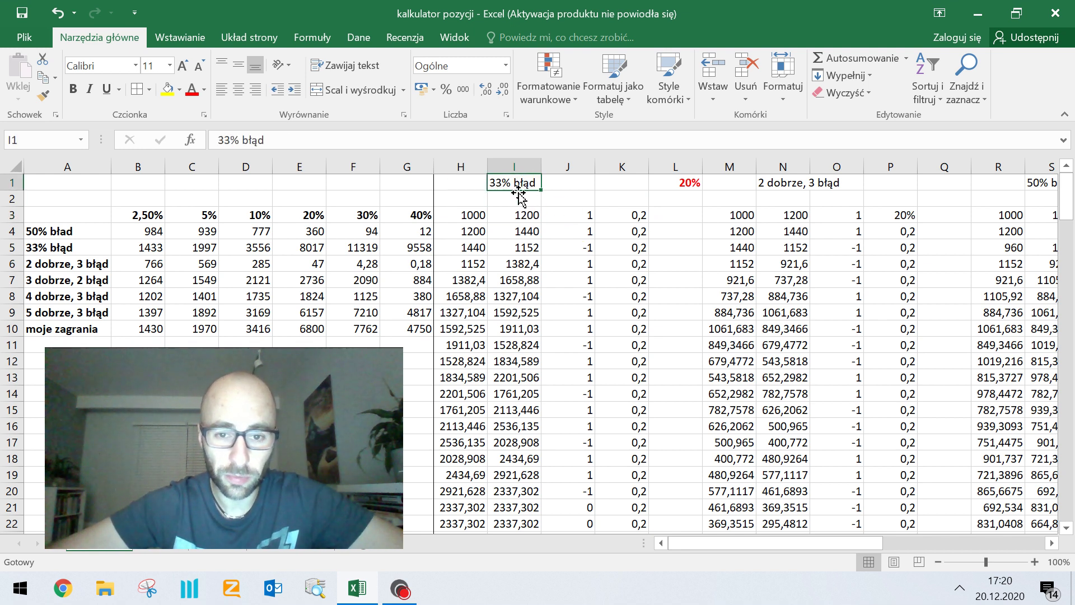
left_click(571, 218)
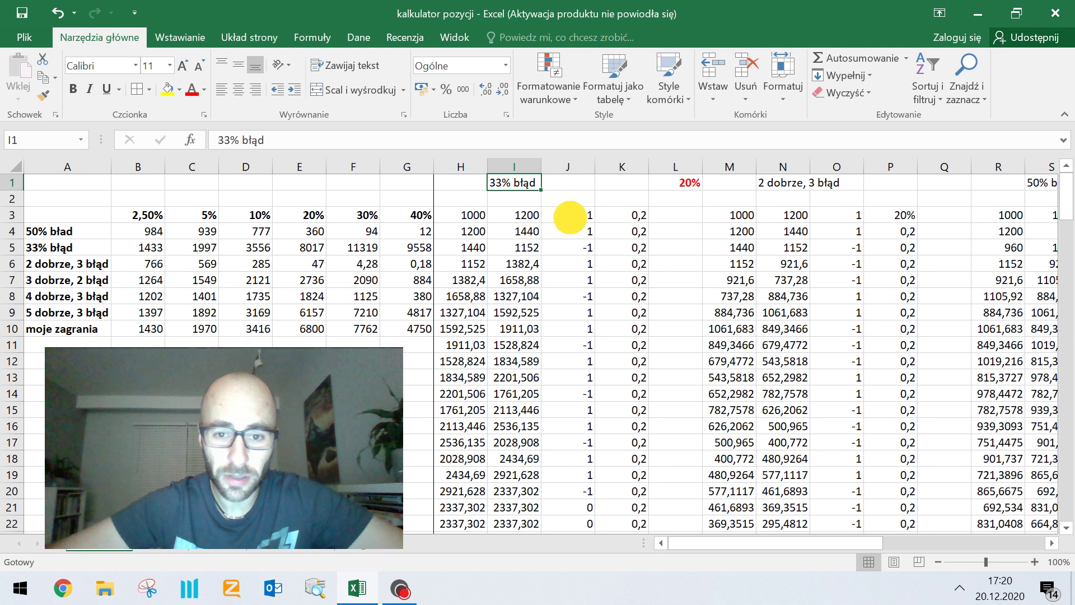
left_click(577, 232)
left_click(585, 247)
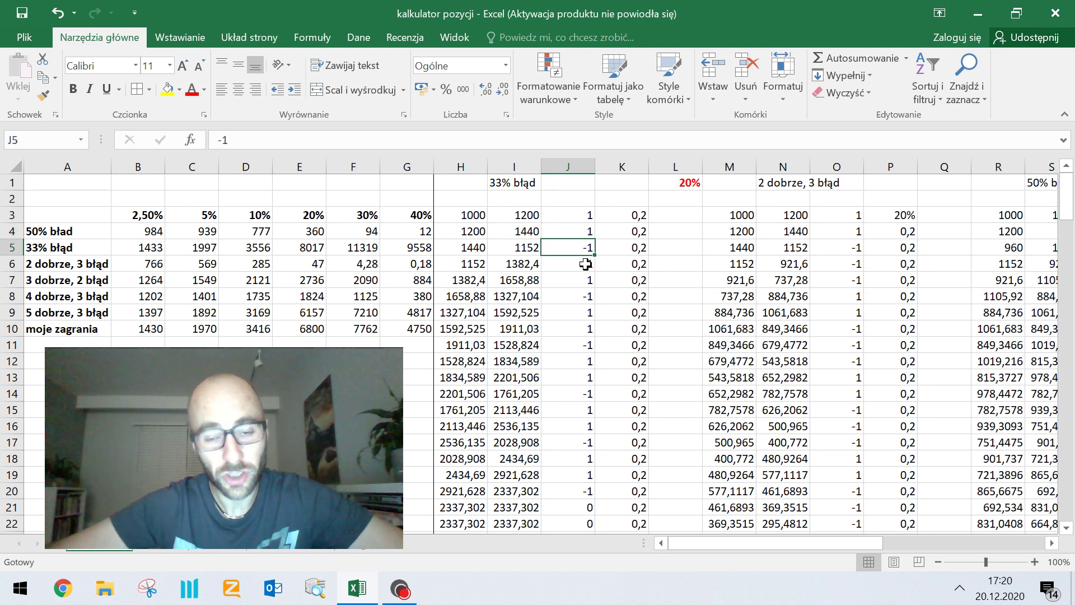
left_click(582, 262)
left_click(579, 283)
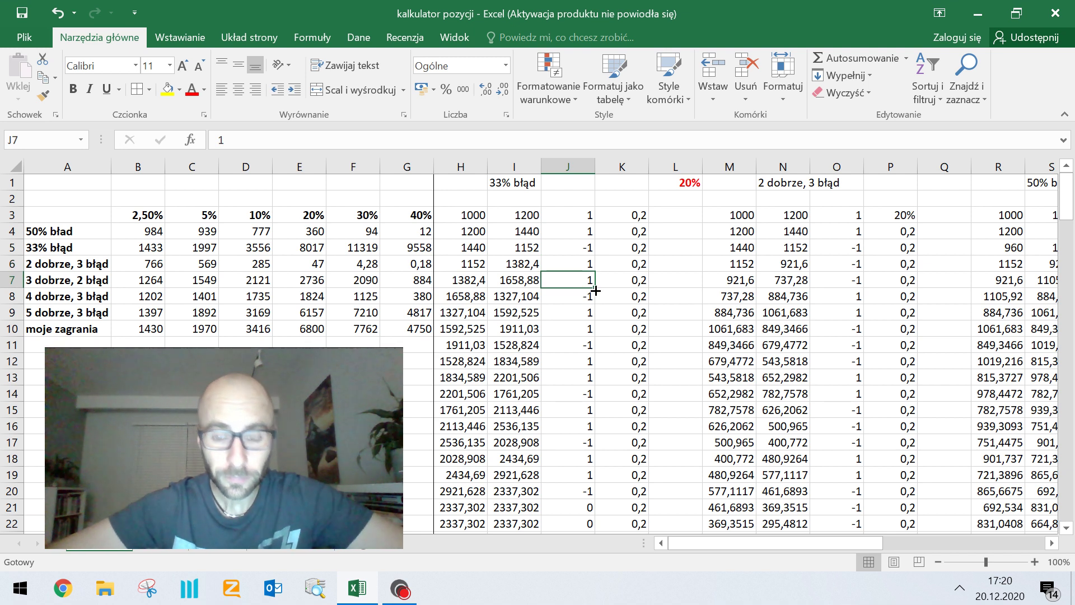
Check how the position size in K3 is linked to the red percentage in L1.
left_click(526, 217)
left_click(620, 215)
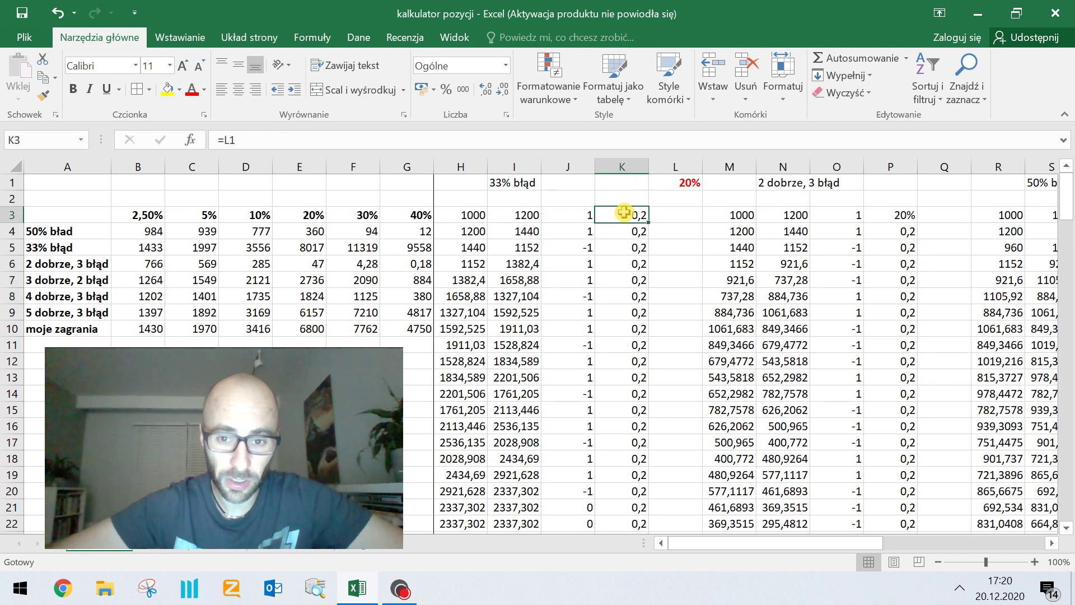
left_click(681, 183)
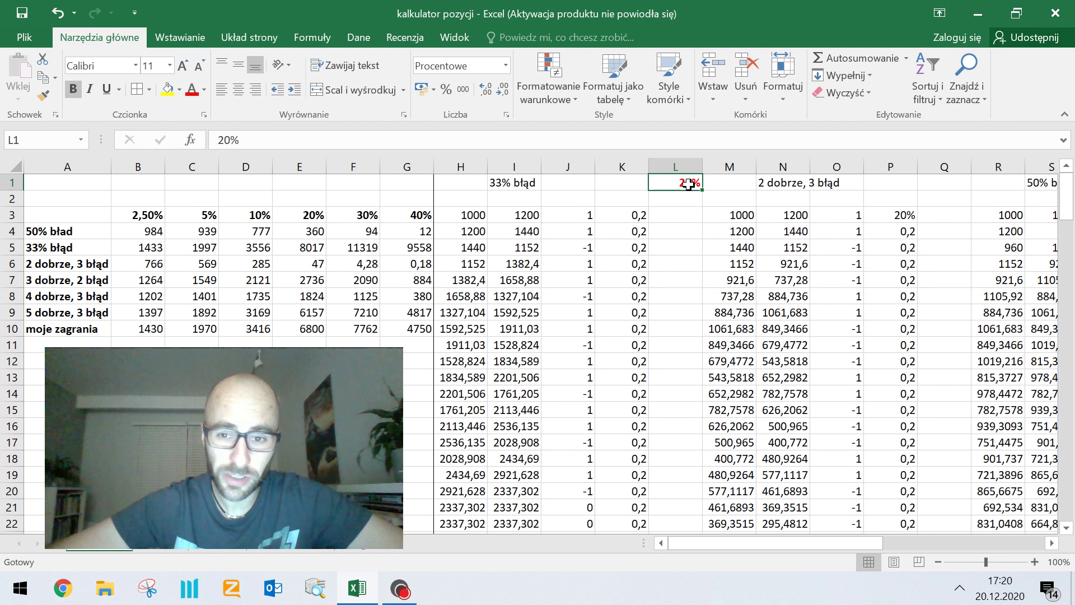
Trace how the outcomes in J3:J5 affect the running balance in the 33% błąd scenario.
left_click(560, 215)
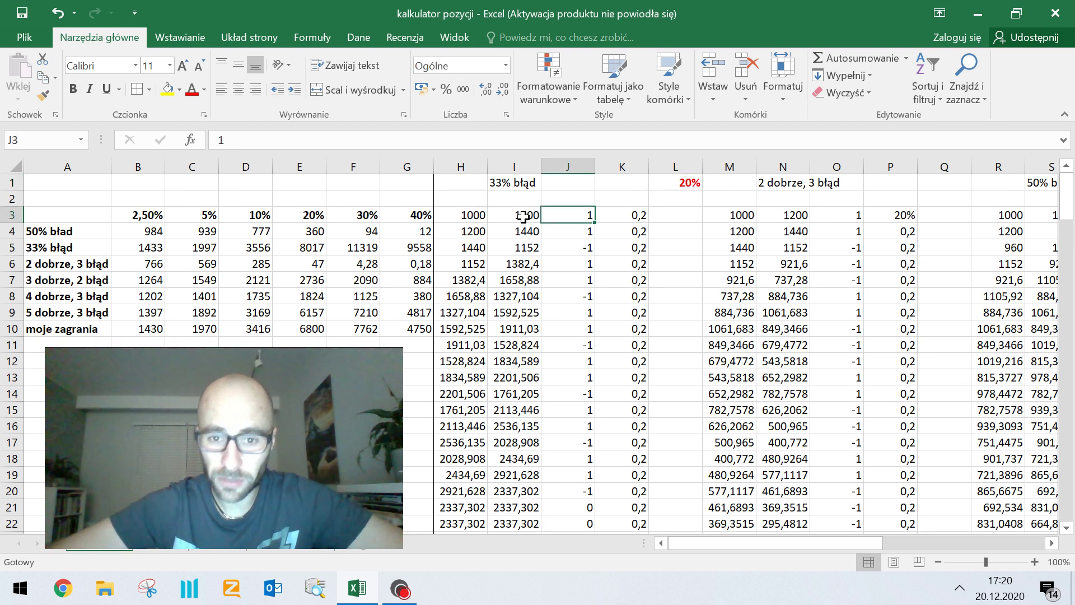
left_click(565, 233)
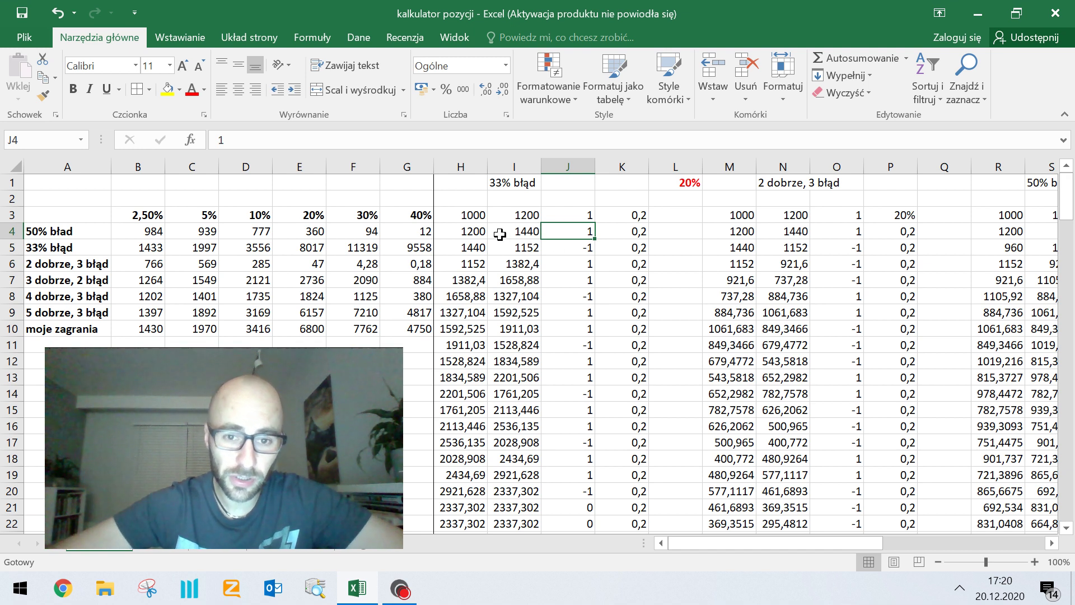
left_click(591, 247)
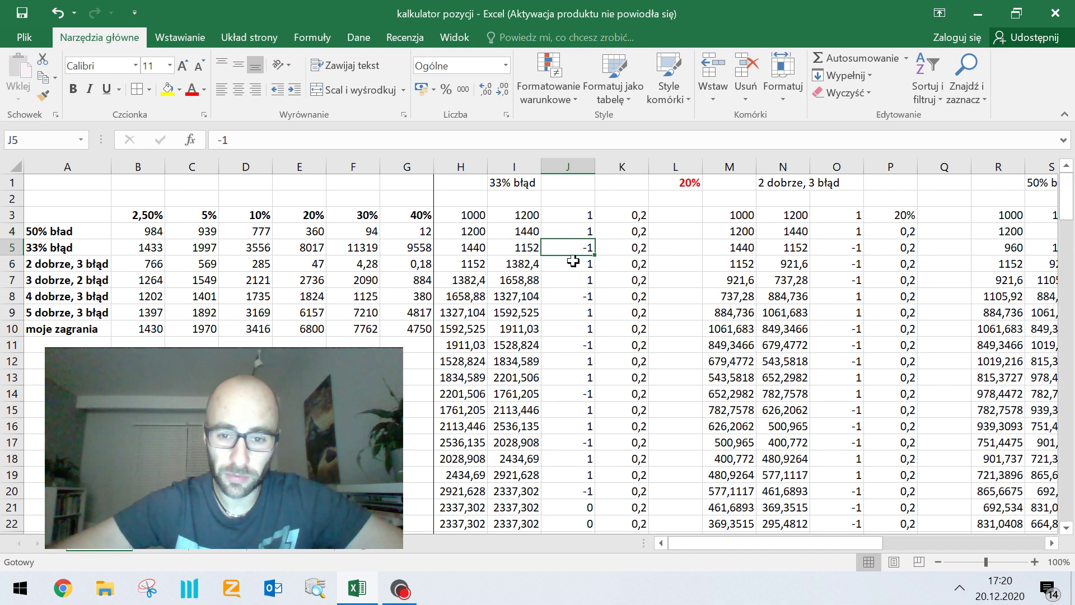
left_click(511, 247)
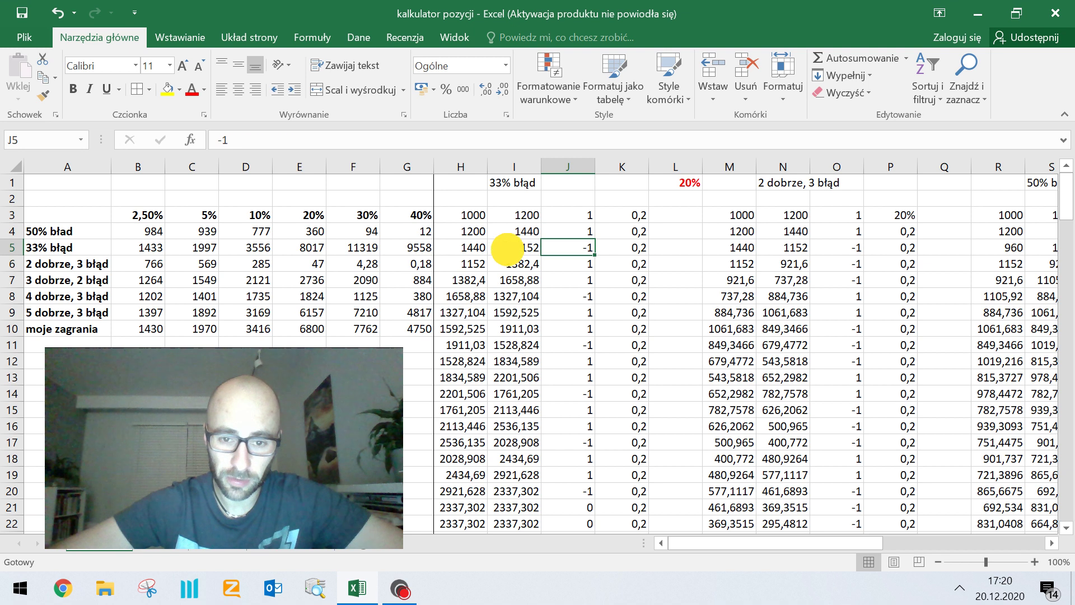
left_click(577, 290)
left_click(577, 217)
Set the shared position size percentage in L1 to 10%.
left_click(667, 188)
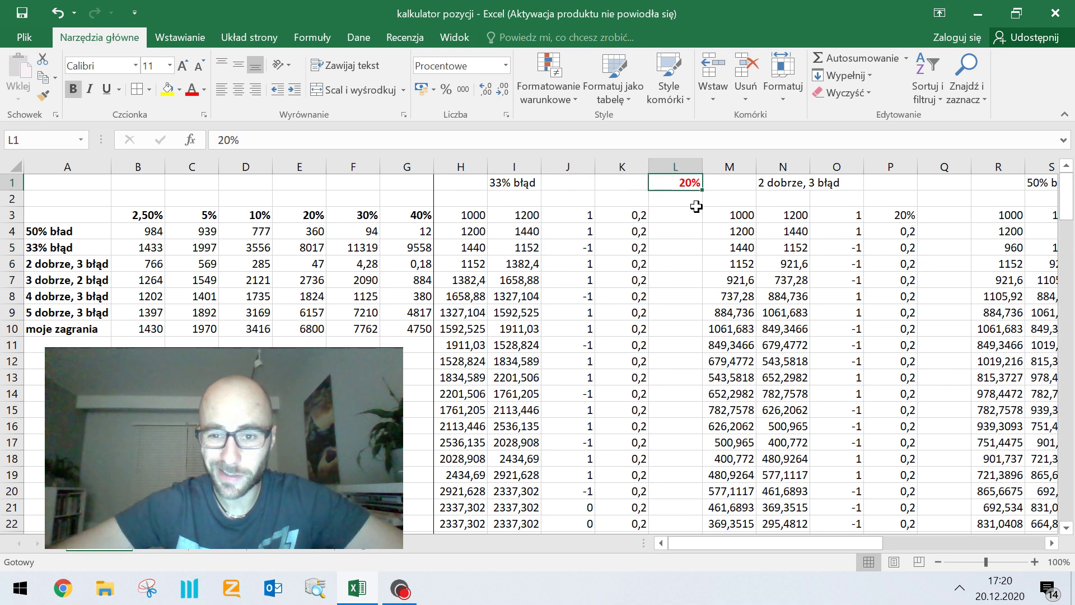
type("10")
key("Return")
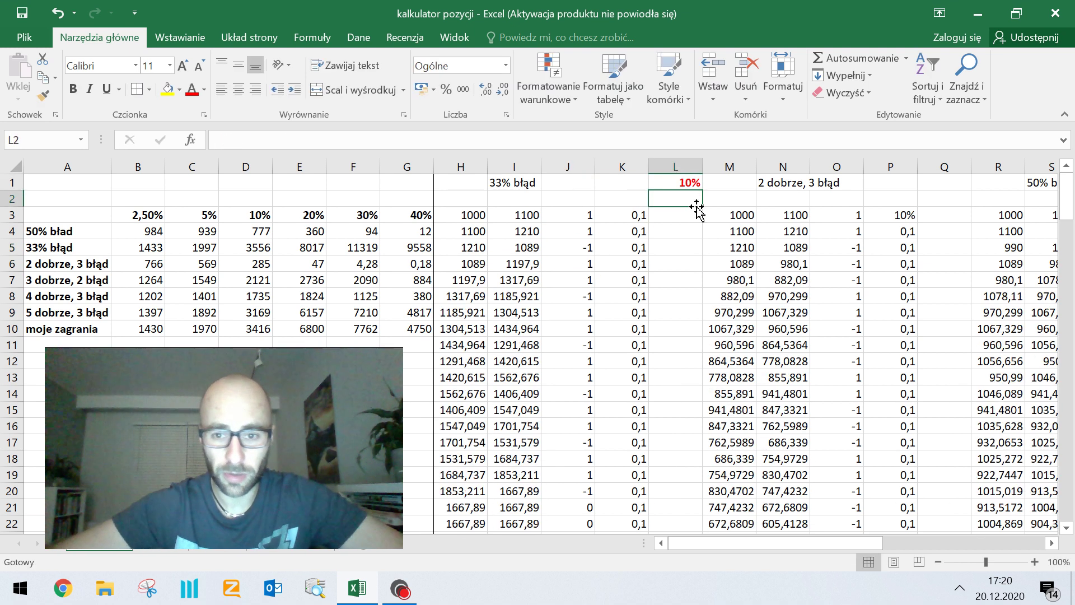
left_click(575, 215)
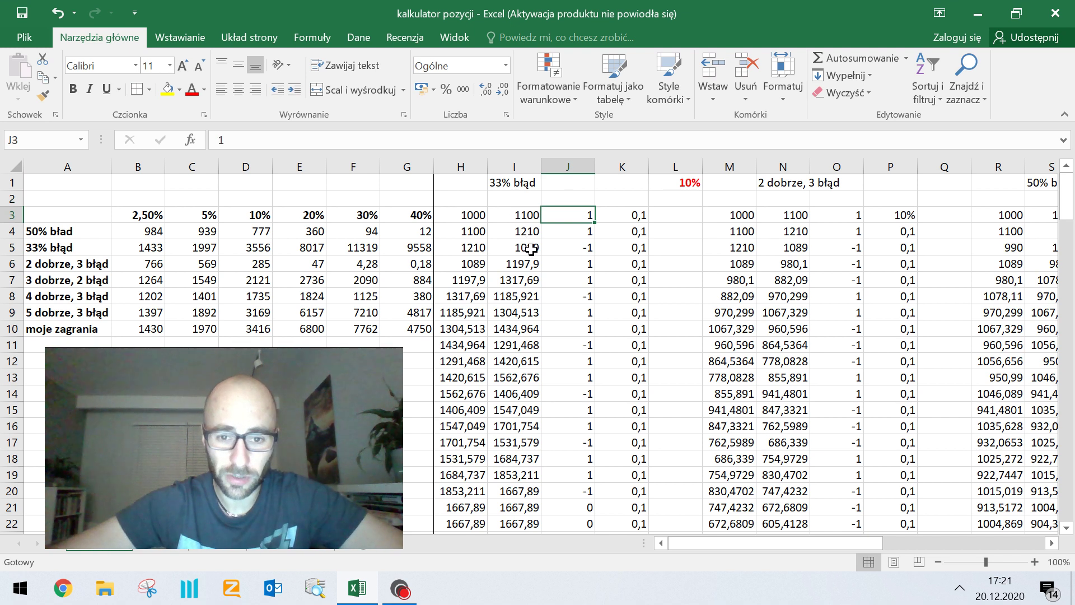
Set the shared position size percentage in L1 to 75%.
left_click(698, 183)
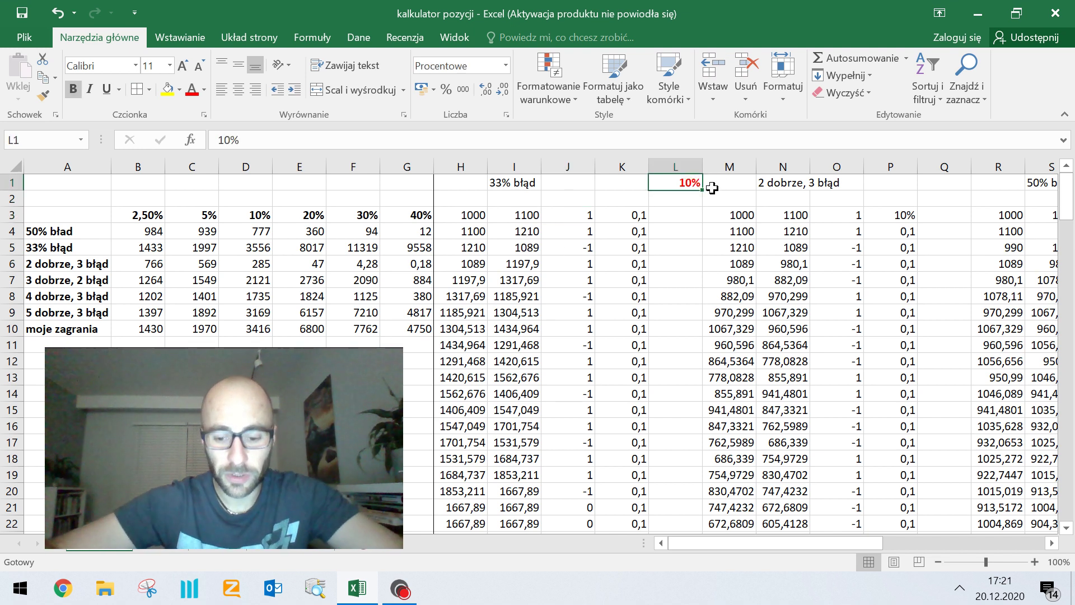
type("75")
key("Return")
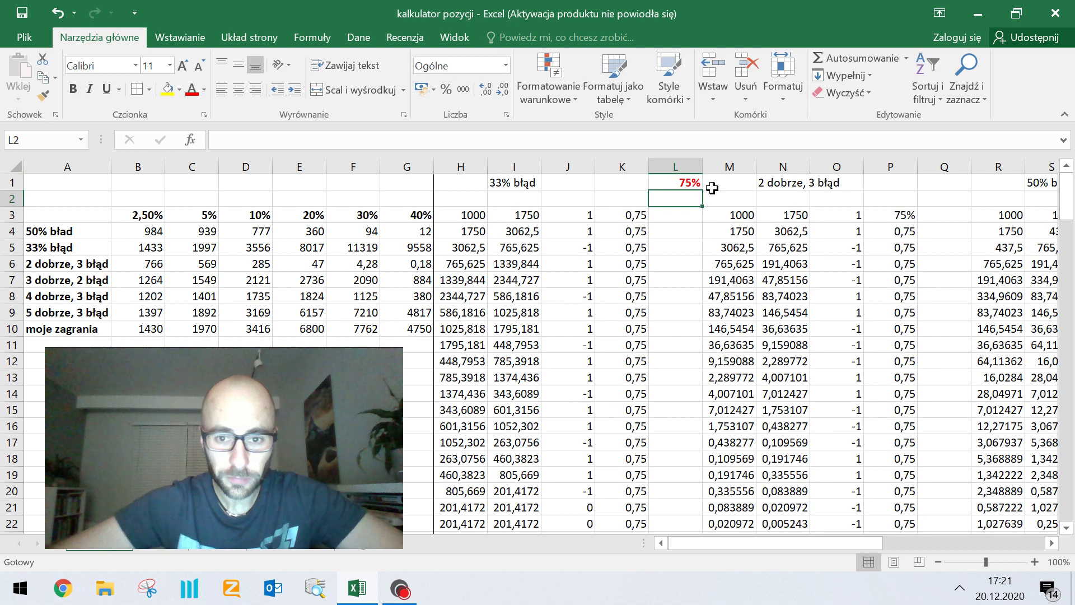
left_click(590, 247)
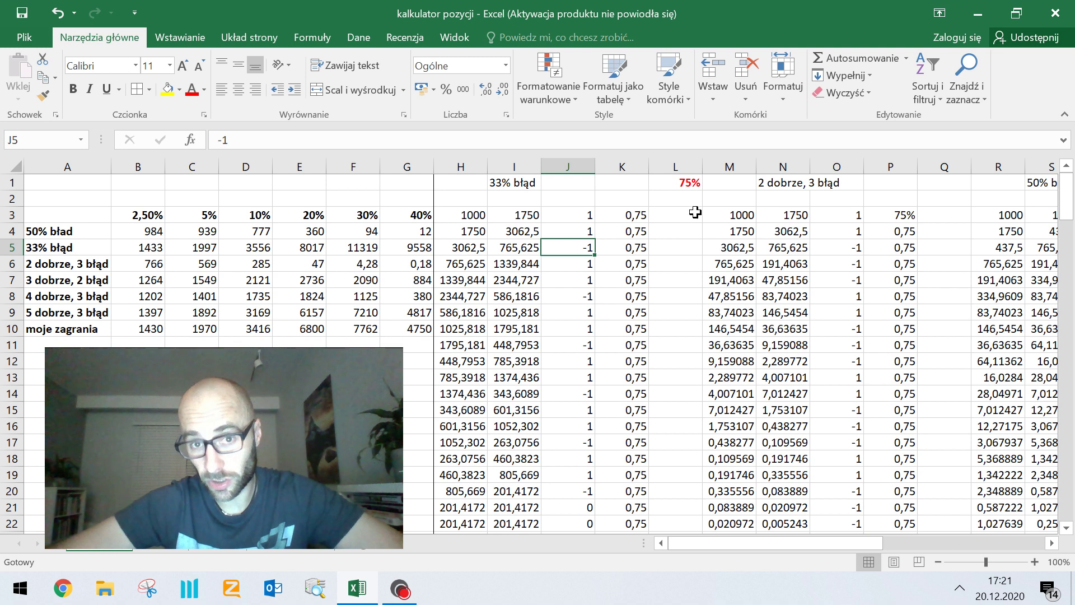
Examine the 2 dobrze, 3 błąd scenario's heading and its outcomes in O3:O7.
left_click(696, 187)
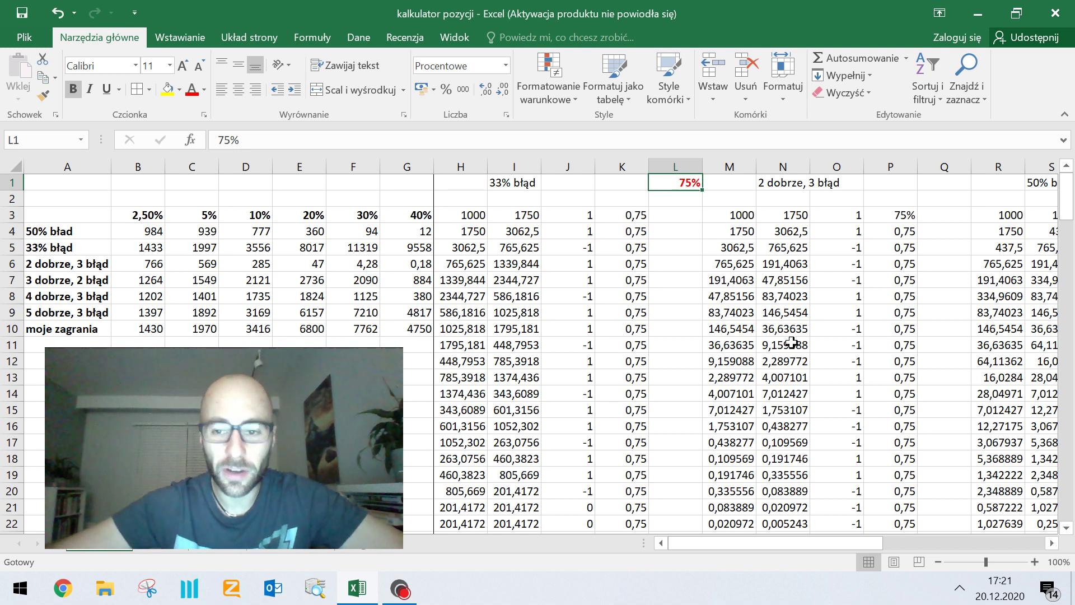
left_click(784, 183)
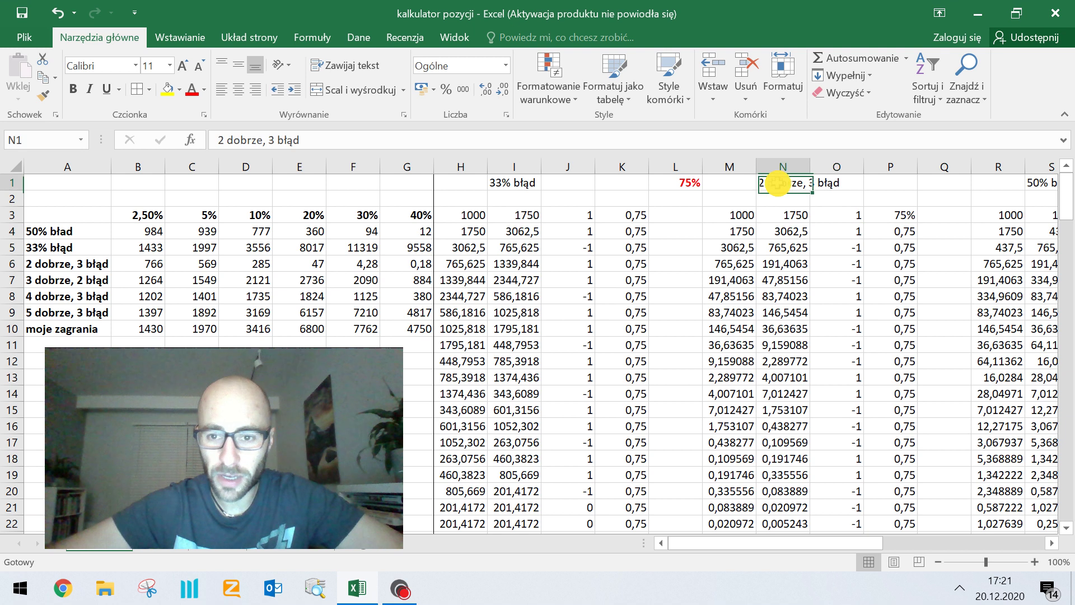
left_click(846, 219)
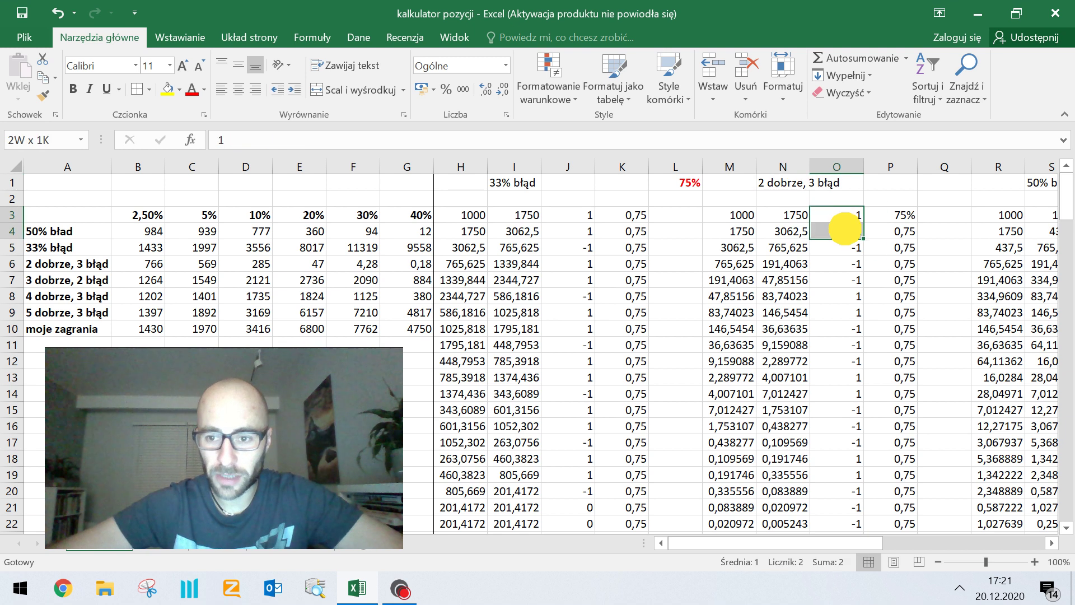
left_click_drag(864, 223, 851, 280)
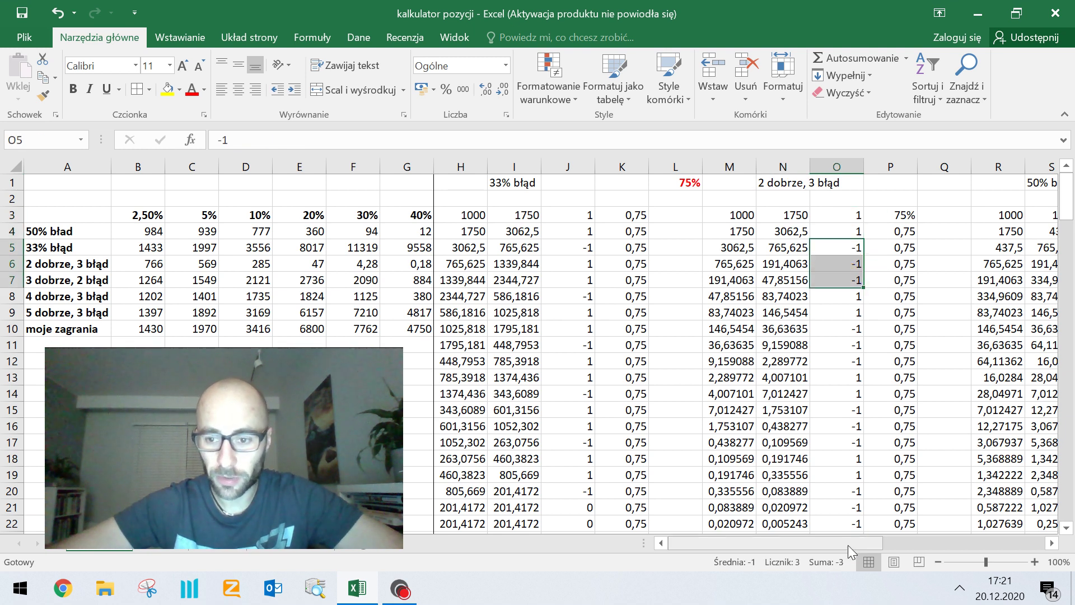
left_click_drag(848, 545, 773, 525)
Review the summary table in A3:G10, starting with the 50% bład row and its 2,50% result.
left_click(468, 279)
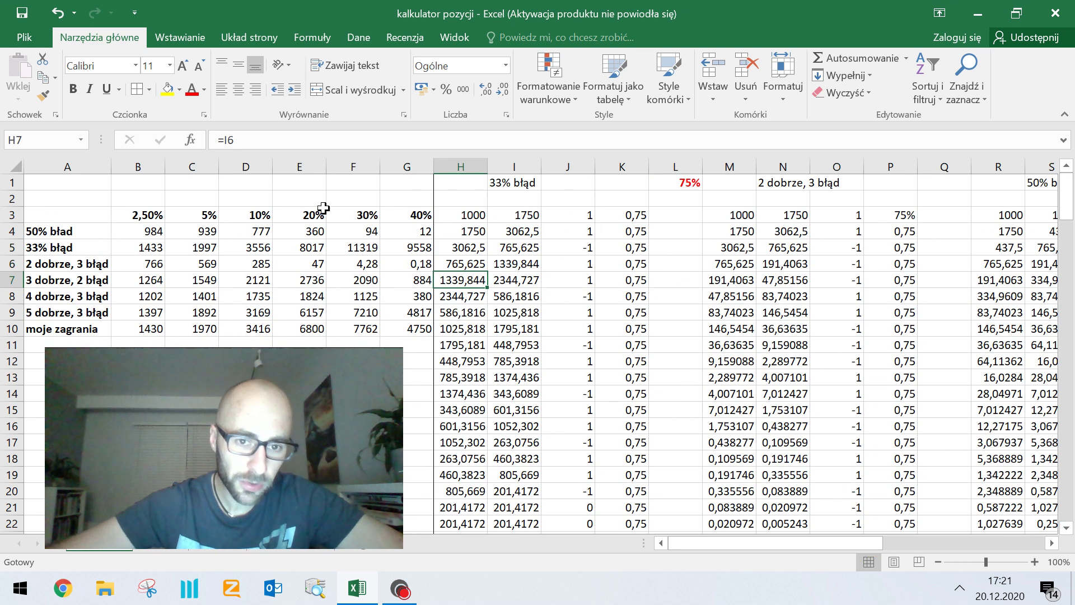
left_click_drag(67, 212, 400, 324)
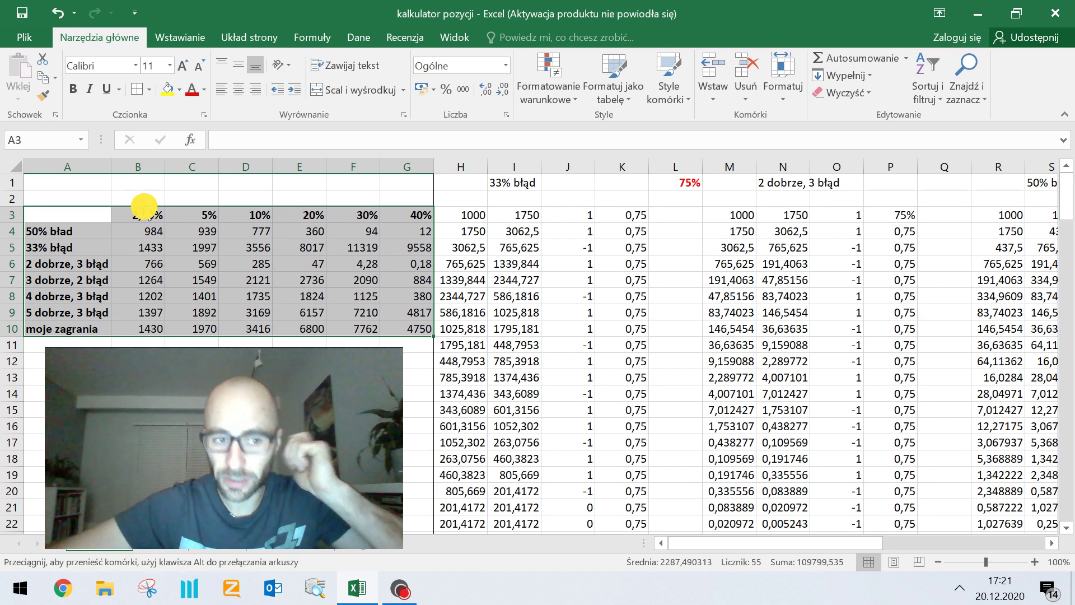
left_click(66, 234)
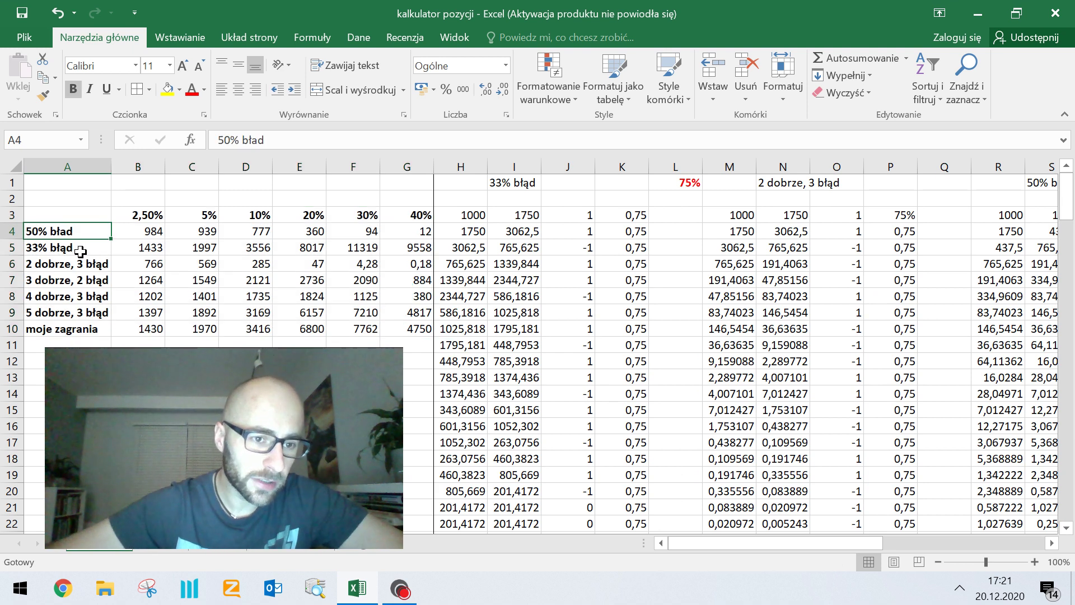
left_click(133, 231)
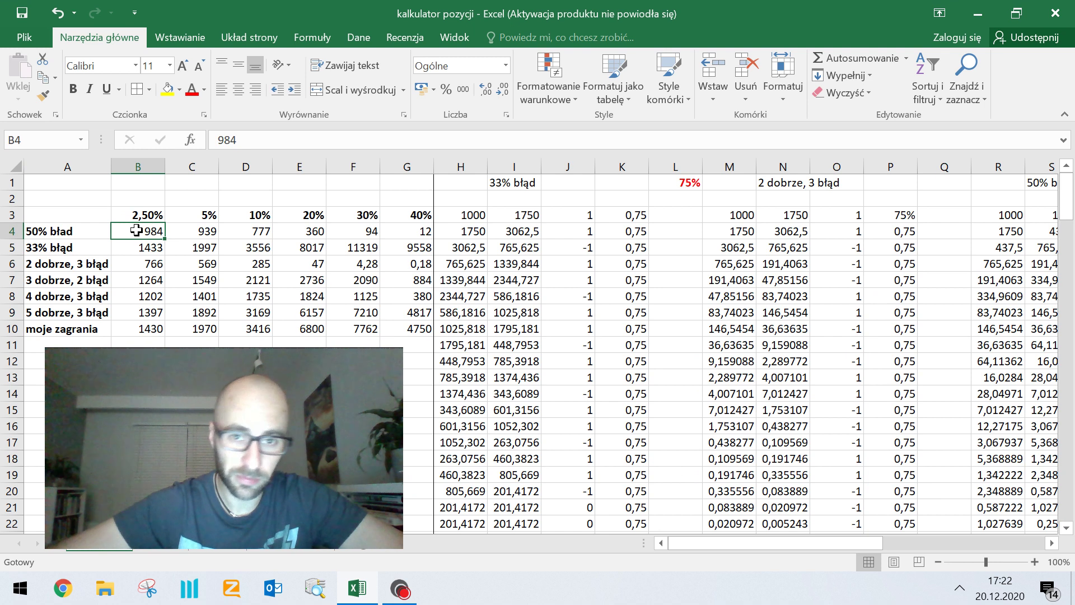
Bring the 50% blad scenario in columns R to T into view and look over its first rows.
left_click(953, 244)
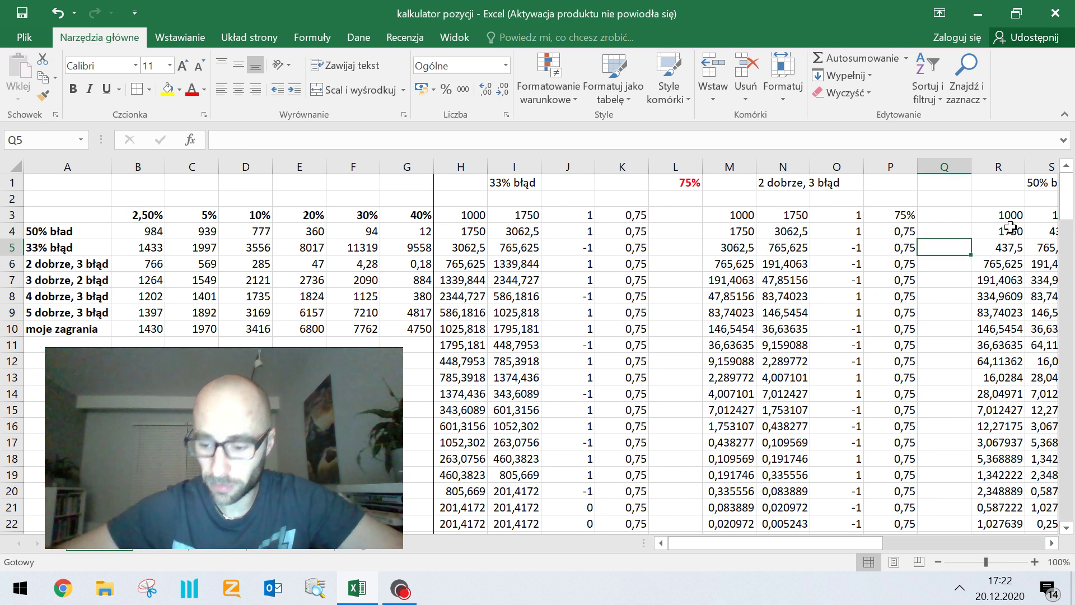
key("Right")
key("Right")
key("Left")
key("Up")
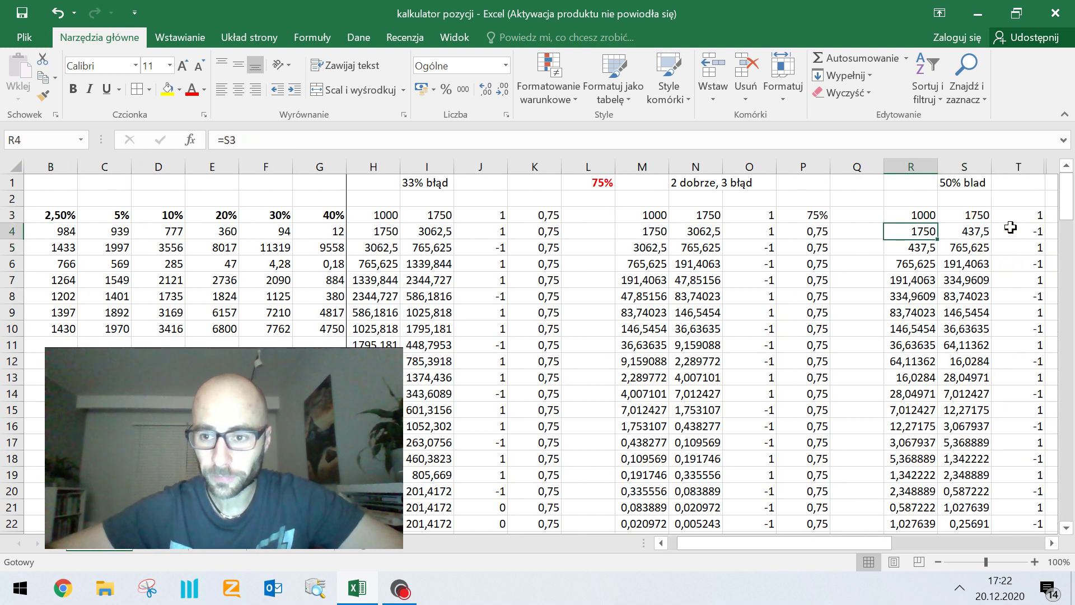
key("Up")
key("Right")
key("Right")
Set the shared position size percentage in L1 to 20%.
key("Left")
key("Left")
key("Left")
key("Left")
key("Left")
key("Left")
key("Up")
key("Up")
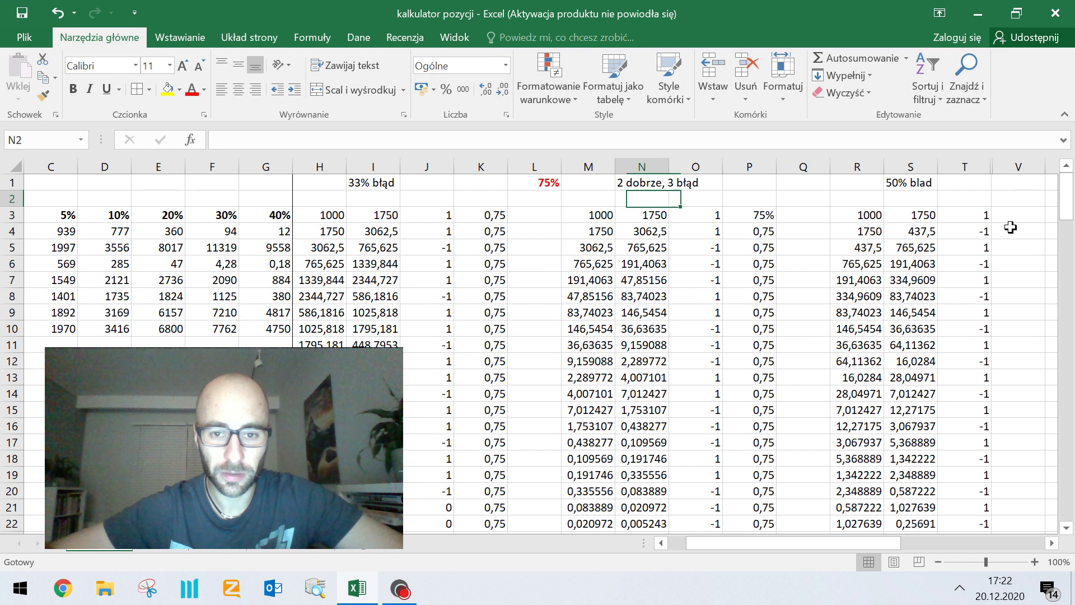
key("Left")
key("Left")
type("20")
key("Return")
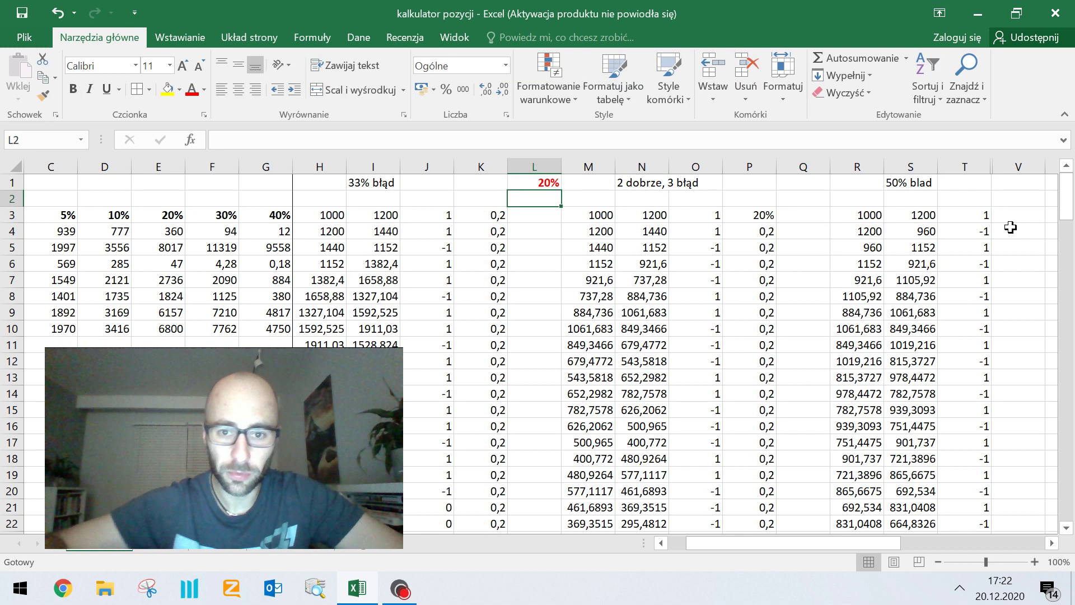
Inspect the starting capital in R3 and the balance formula in S3 of the 50% blad scenario.
key("Right")
key("Right")
key("Right")
key("Right")
key("Down")
key("Down")
key("Right")
key("Right")
key("Up")
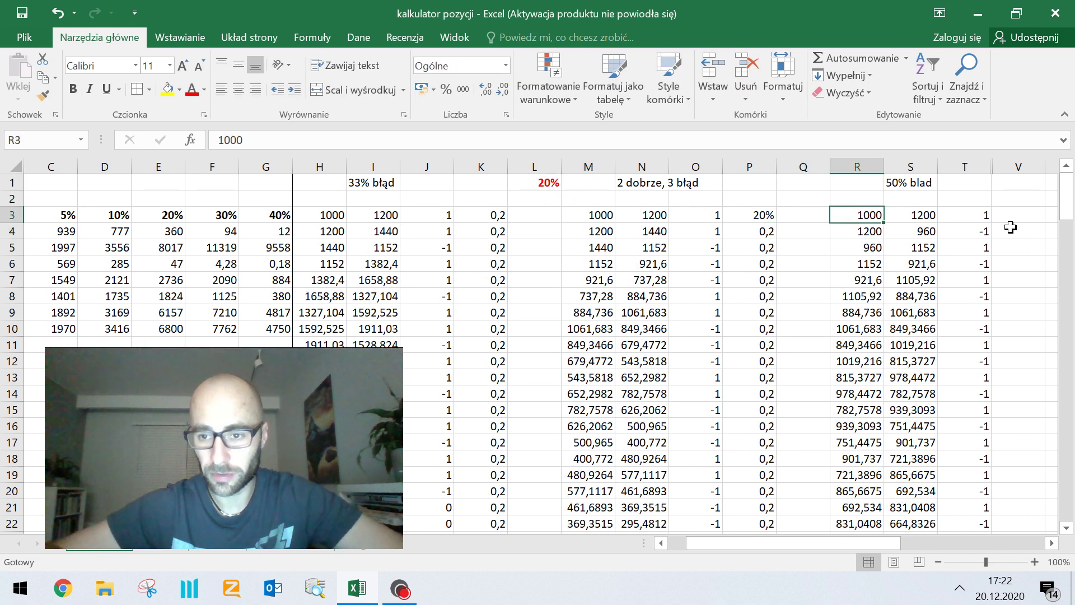
key("Right")
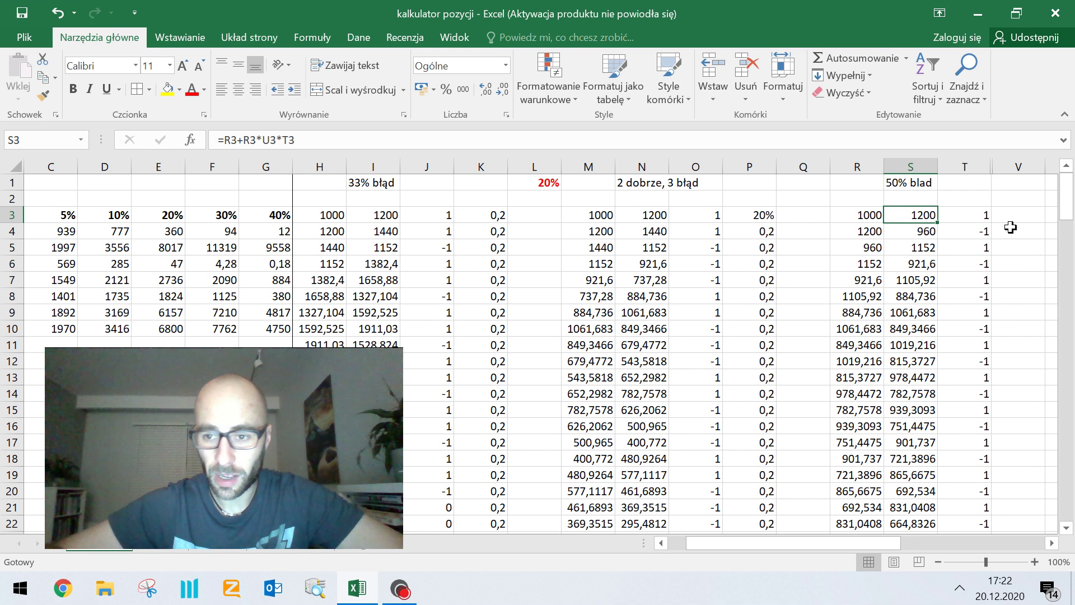
Examine the running balance formulas in S4 to S6 of the 50% blad scenario, comparing gains and losses row by row.
key("Down")
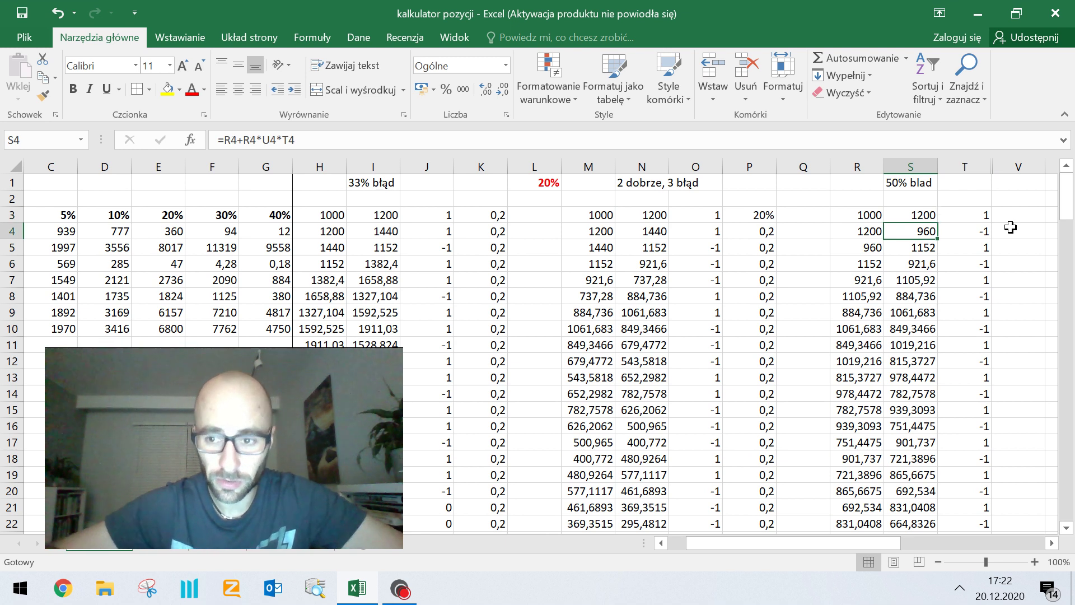
key("Down")
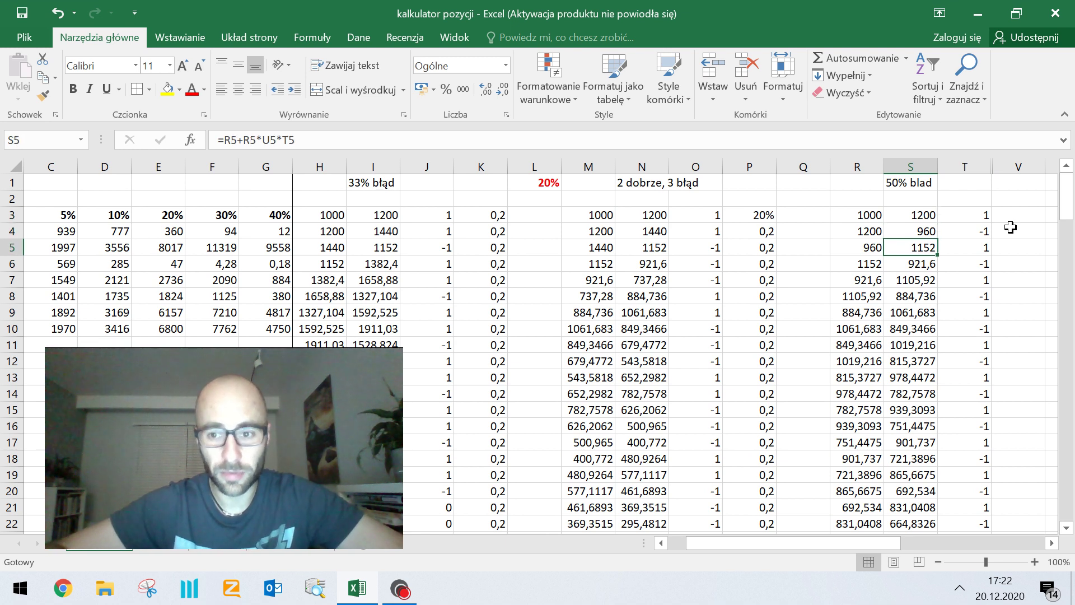
key("Up")
key("Up")
key("Up")
key("Up")
key("Down")
key("Down")
key("Down")
key("Down")
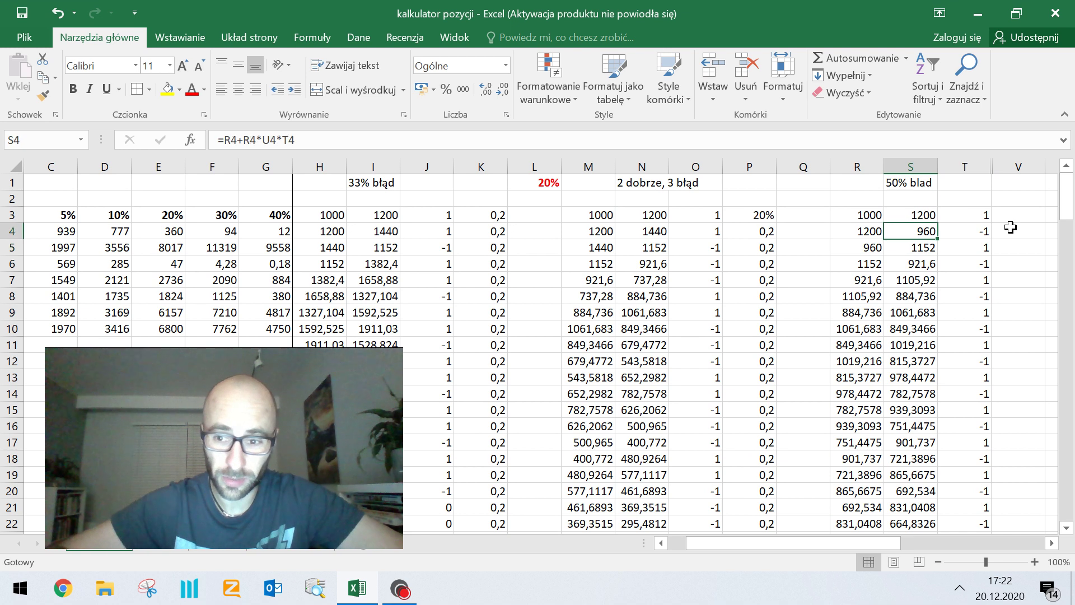
key("Down")
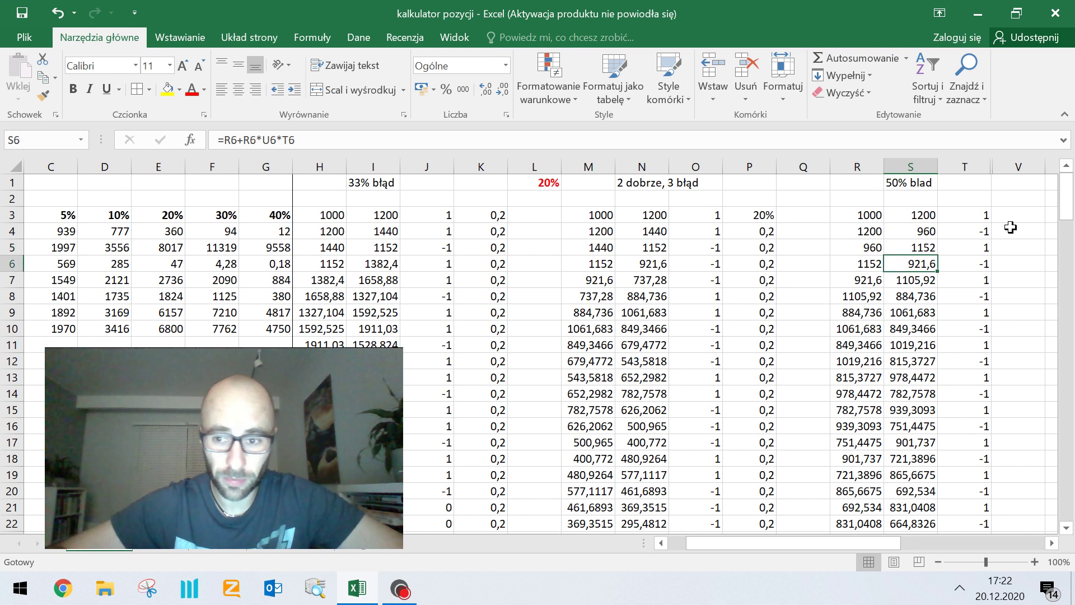
key("Up")
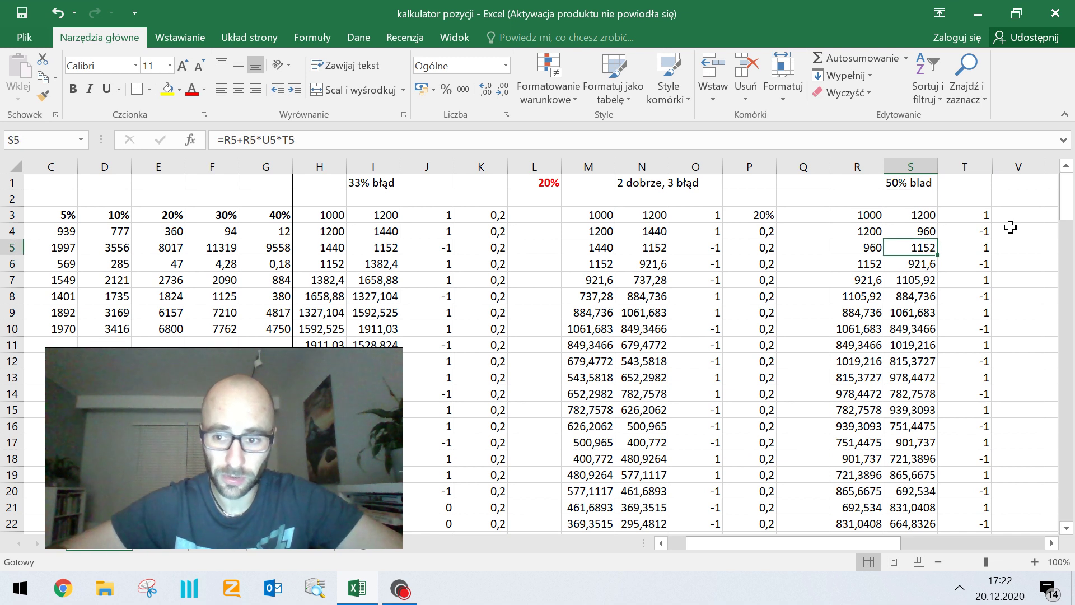
Follow the 50% blad balances in column S further down, past row 11.
key("Down")
key("Down")
key("Down")
key("Down")
key("Down")
key("Down")
key("Down")
key("Down")
key("Down")
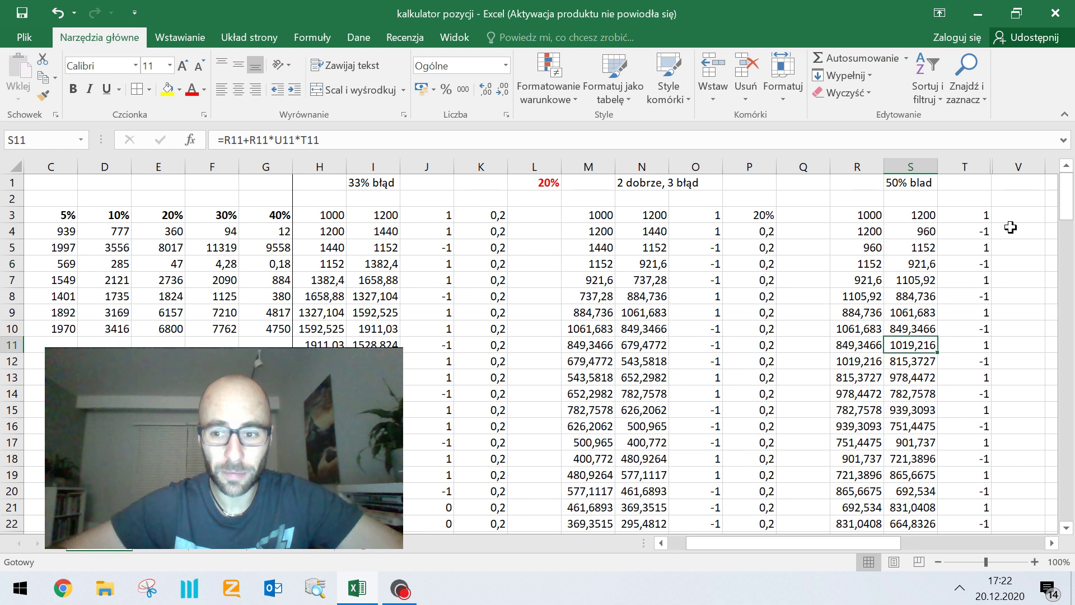
Return to the summary table and compare the 50% bład results for the 2,50% and 5% position sizes.
key("Left")
key("Left")
key("Left")
key("Left")
key("Left")
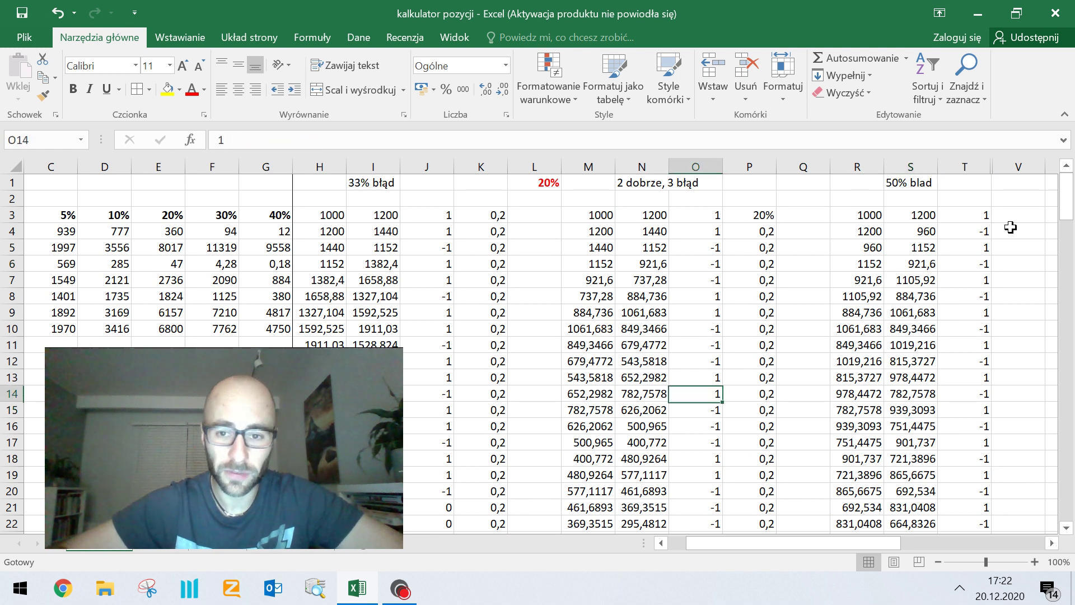
key("Left")
key("Left")
key("Left")
key("Left")
key("Left")
key("Left")
key("Left")
key("Left")
key("Left")
key("Left")
key("Left")
key("Left")
key("Left")
key("Up")
key("Up")
key("Up")
key("Up")
key("Up")
key("Up")
key("Up")
key("Up")
key("Up")
key("Up")
key("Up")
key("Up")
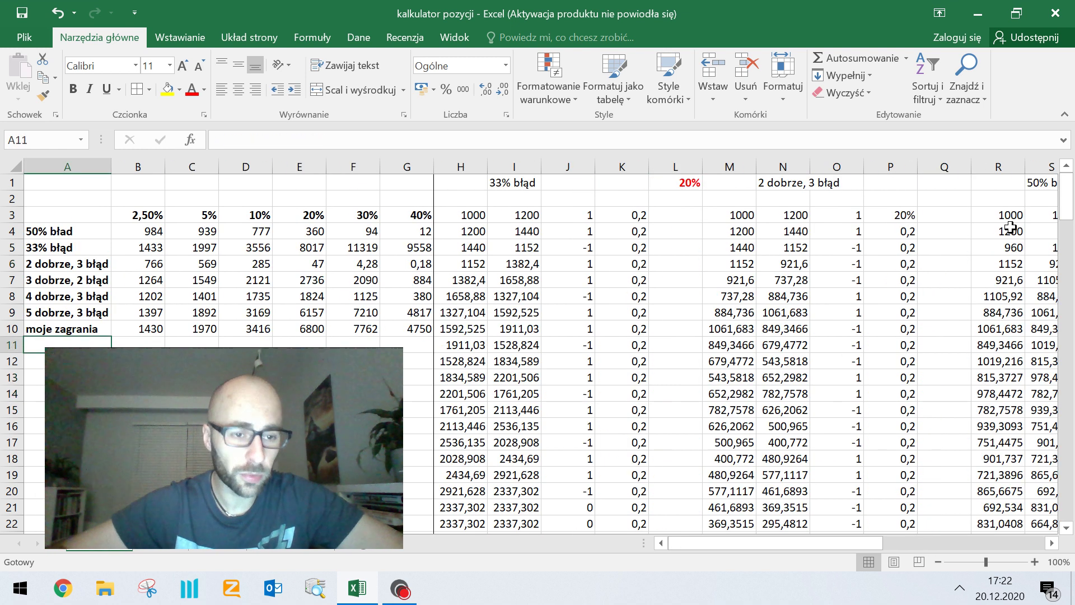
key("Down")
key("Down")
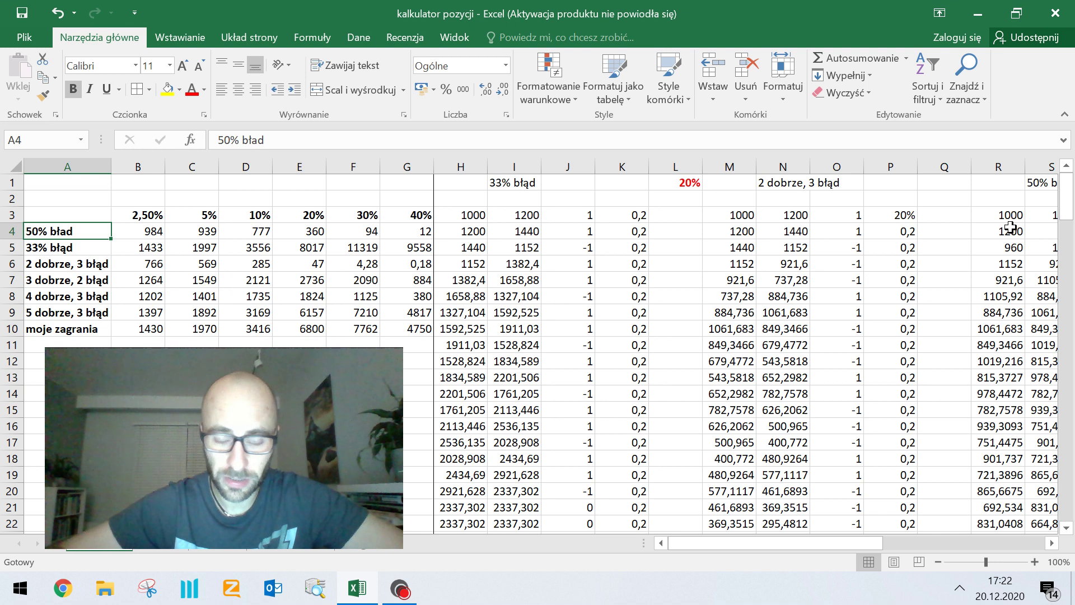
key("Right")
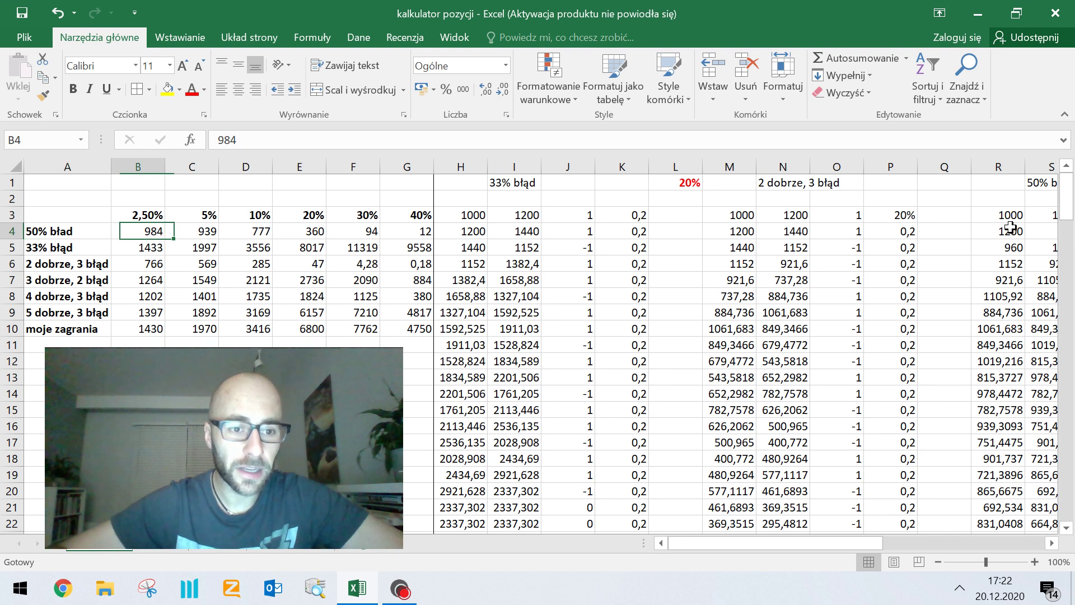
key("Right")
key("Left")
key("Up")
key("Right")
key("Down")
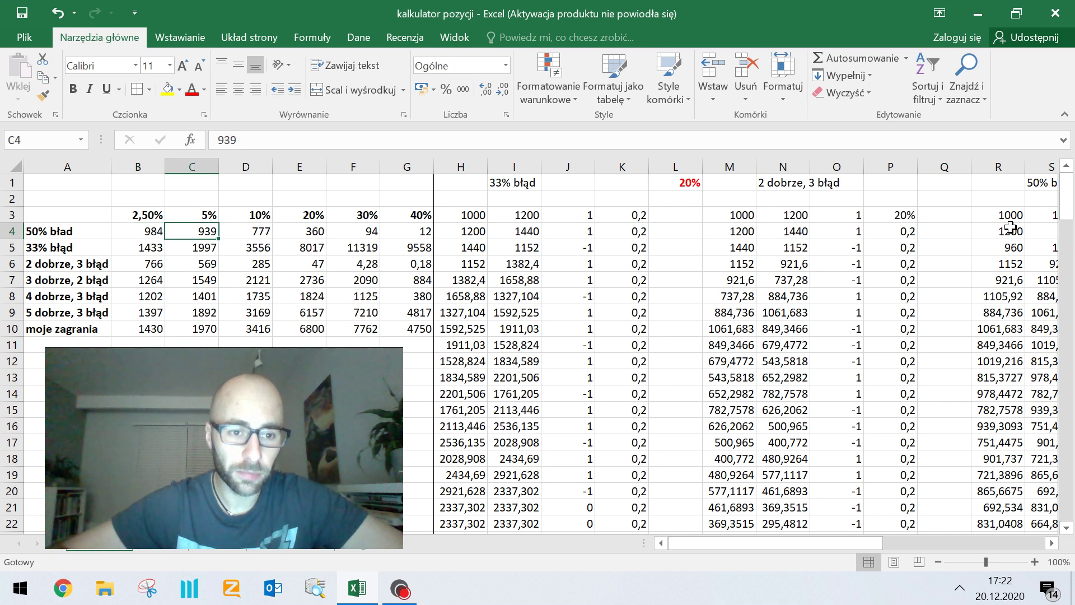
Review the 50% bład results in row 4 for position sizes from 10% to 40%.
key("Right")
key("Right")
key("Up")
key("Down")
key("Right")
key("Right")
key("Right")
key("Left")
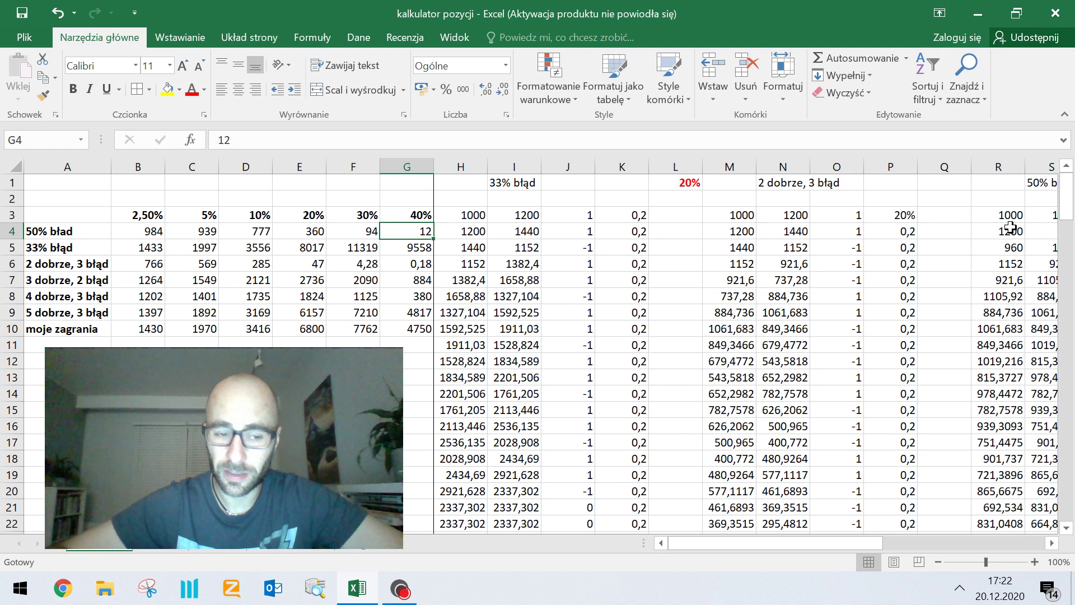
key("Left")
key("Left")
key("Left")
key("Left")
key("Left")
key("Left")
Look across the 33% błąd row of the summary table, starting from its label in A5.
key("Down")
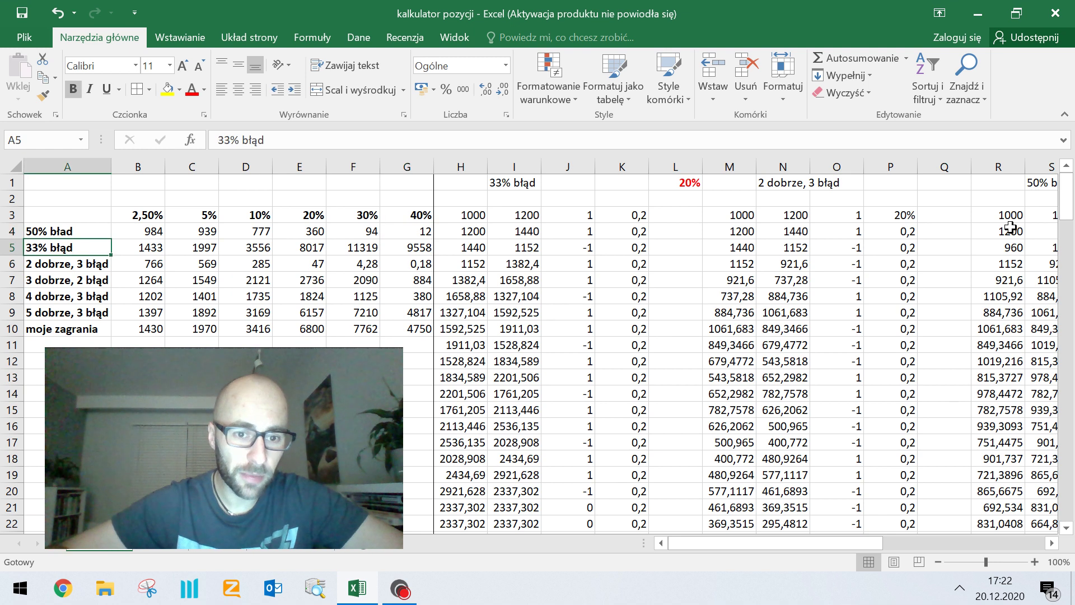
key("Right")
key("Left")
key("Right")
key("Right")
key("Right")
key("Right")
key("Right")
key("Right")
key("Right")
key("Right")
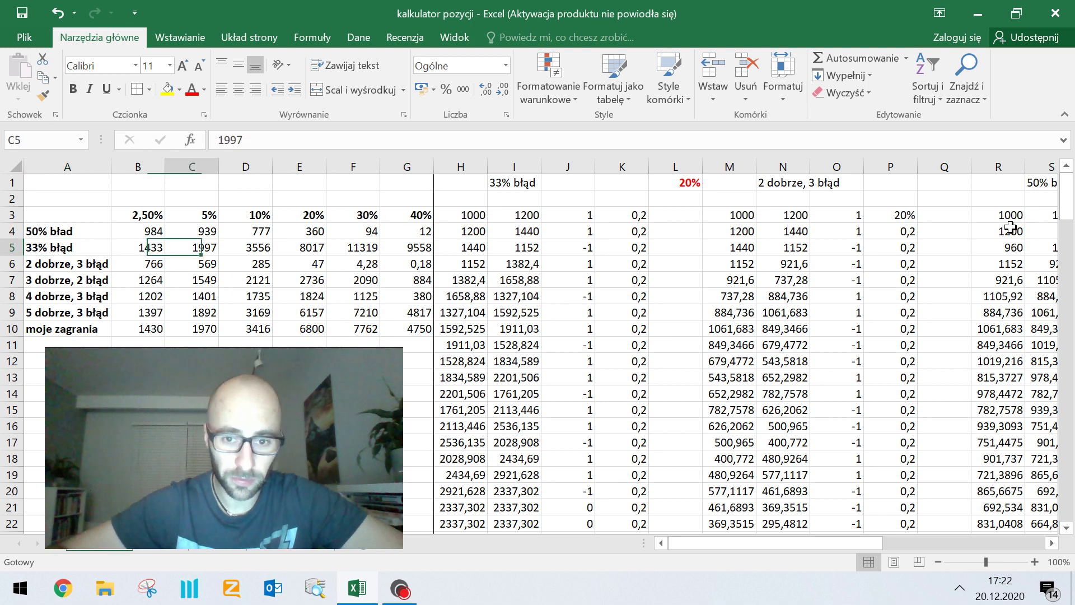
Inspect the win/loss markers in column J and the balance formulas in column I of the 33% błąd scenario.
key("Up")
key("Up")
key("Down")
key("Right")
key("Right")
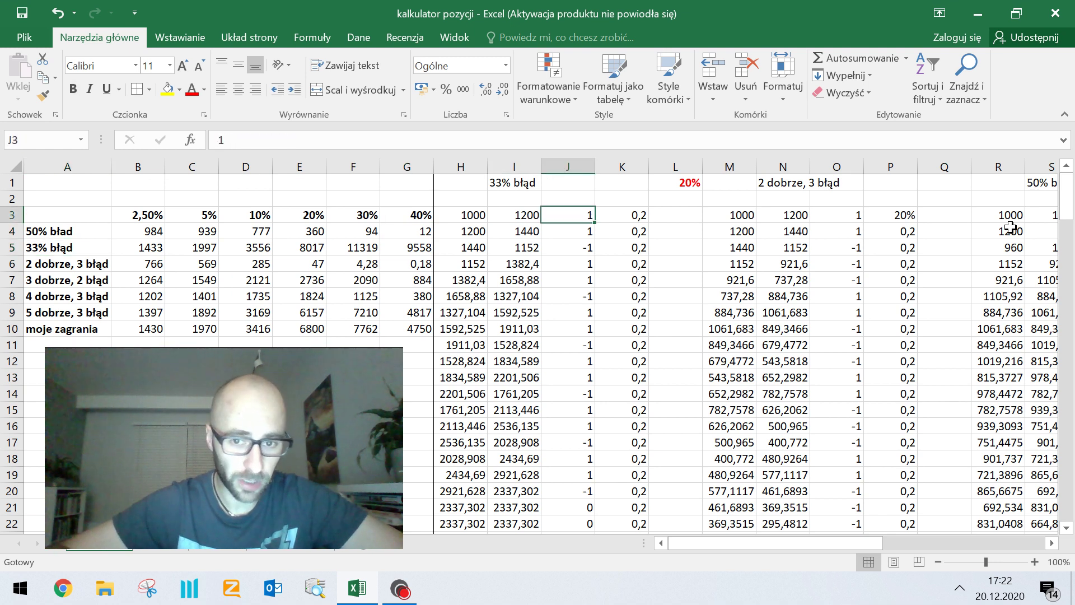
key("Left")
key("Left")
key("Up")
key("Right")
key("Down")
key("Down")
key("Left")
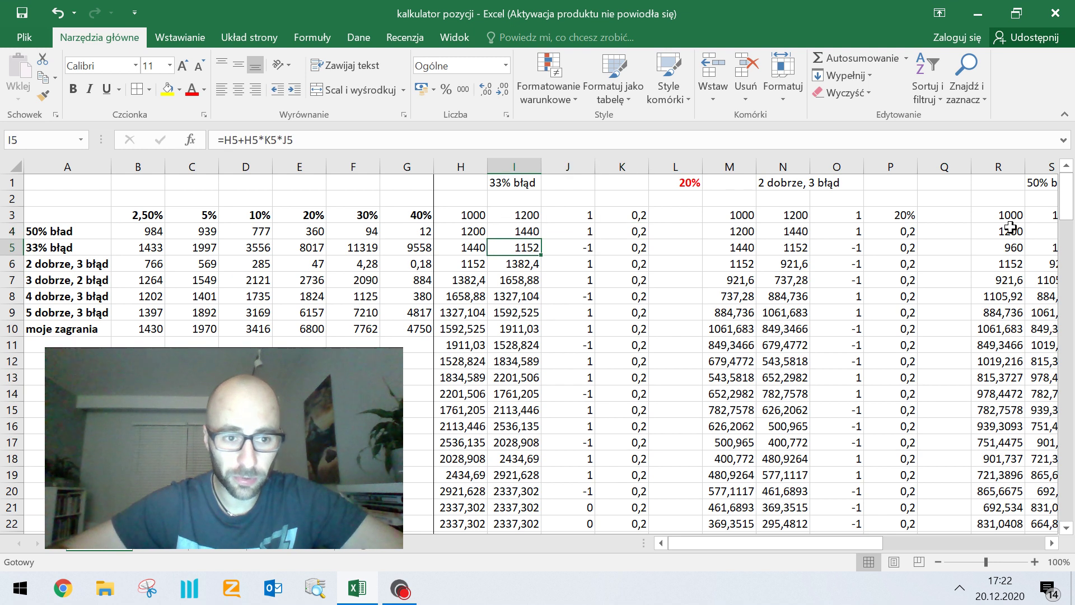
Examine the 33% błąd results in row 5 for position sizes from 2,50% to 20%.
key("Left")
key("Left")
key("Left")
key("Left")
key("Left")
key("Left")
key("Left")
key("Left")
key("Right")
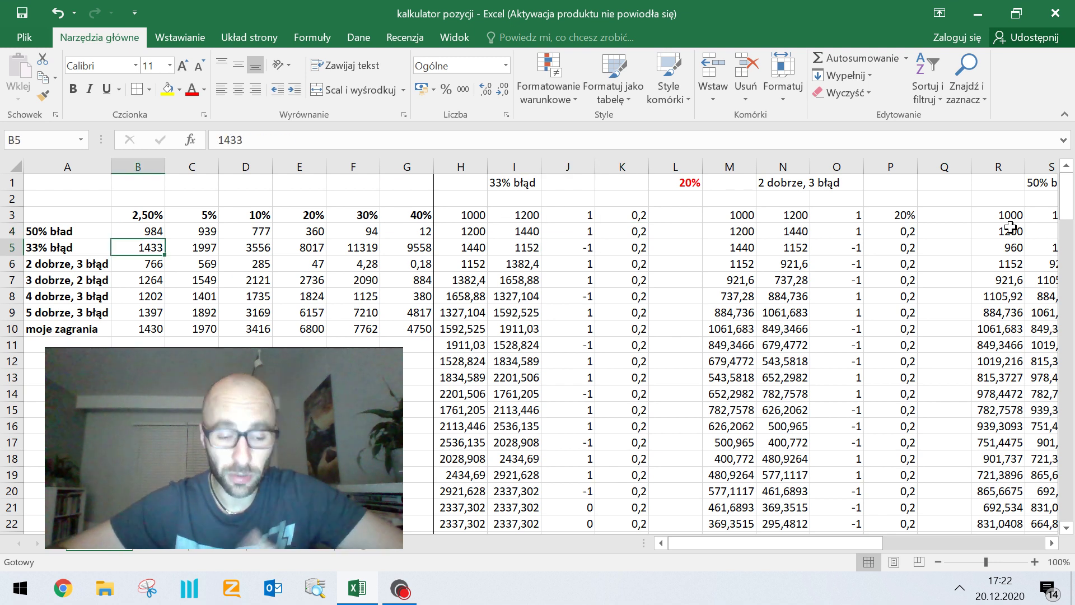
key("Right")
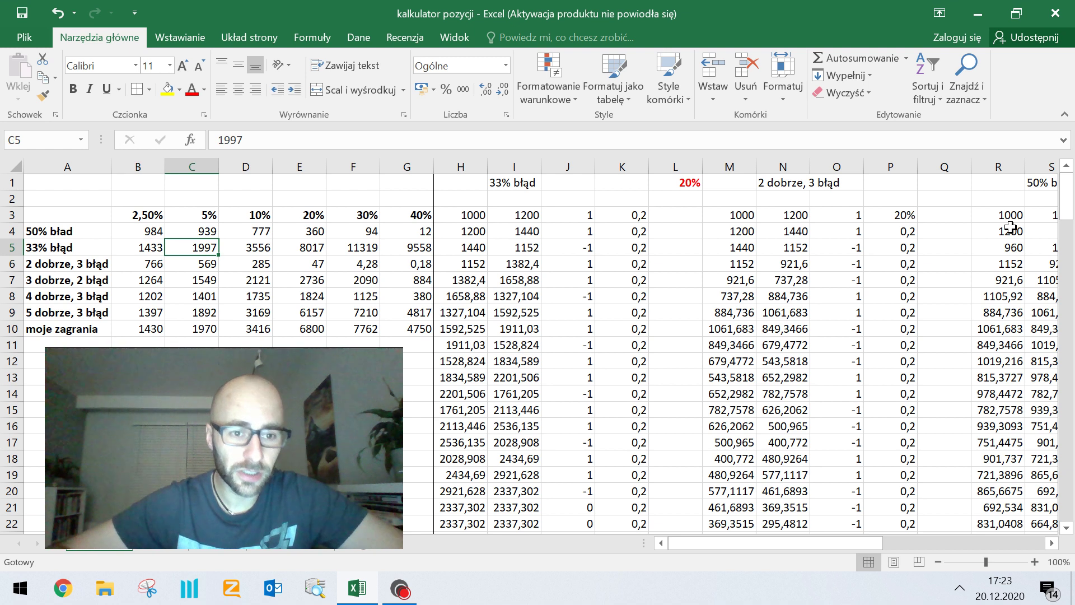
key("Right")
key("Right")
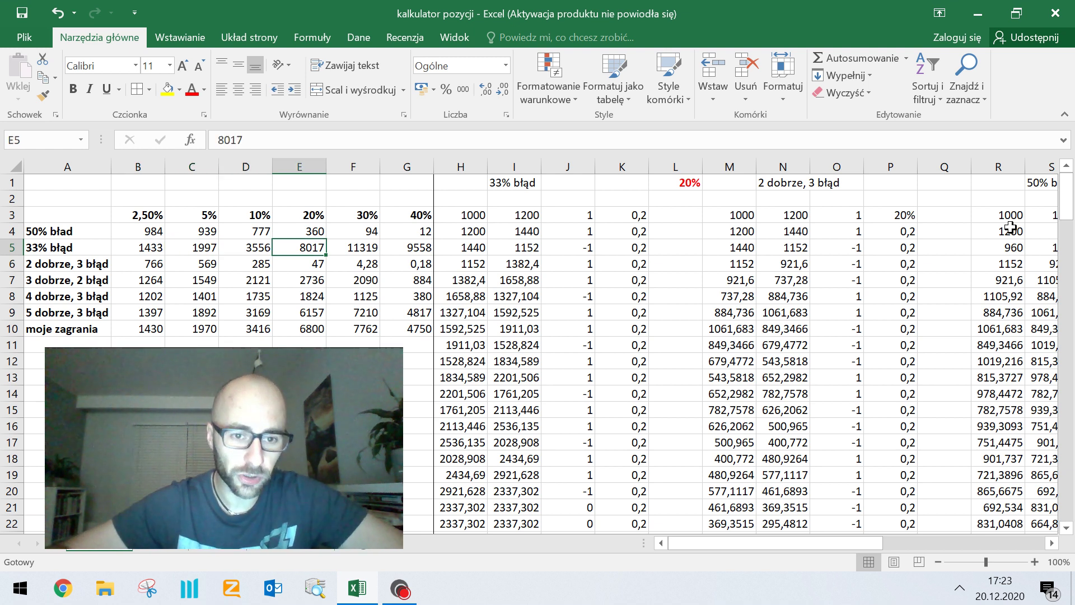
Compare the 33% błąd results at 10% and 20%, and go through the whole row up to 40%.
key("Left")
key("Right")
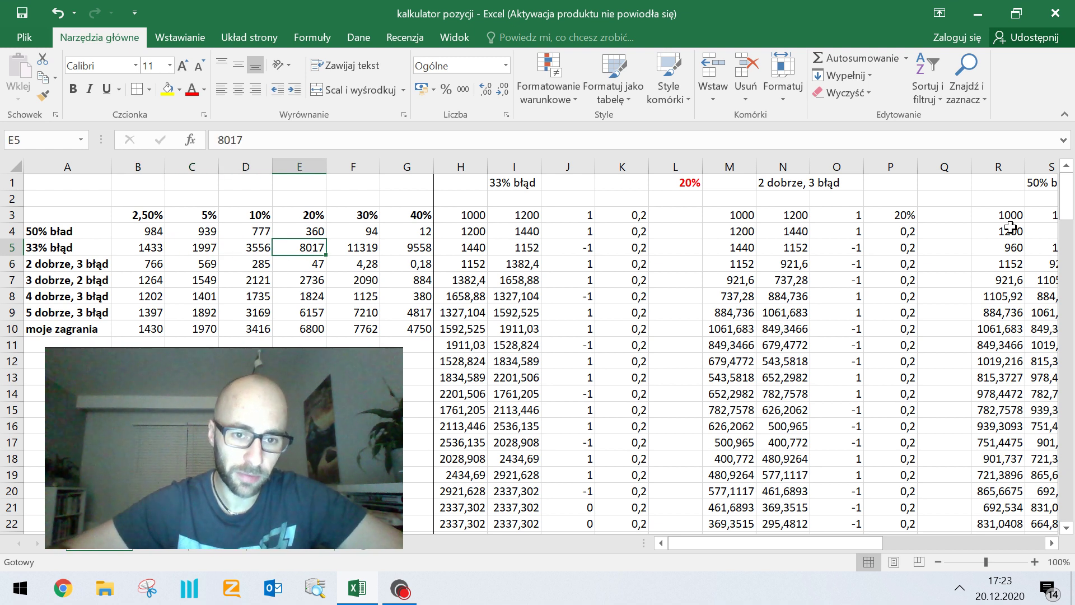
key("Left")
key("Left")
key("Left")
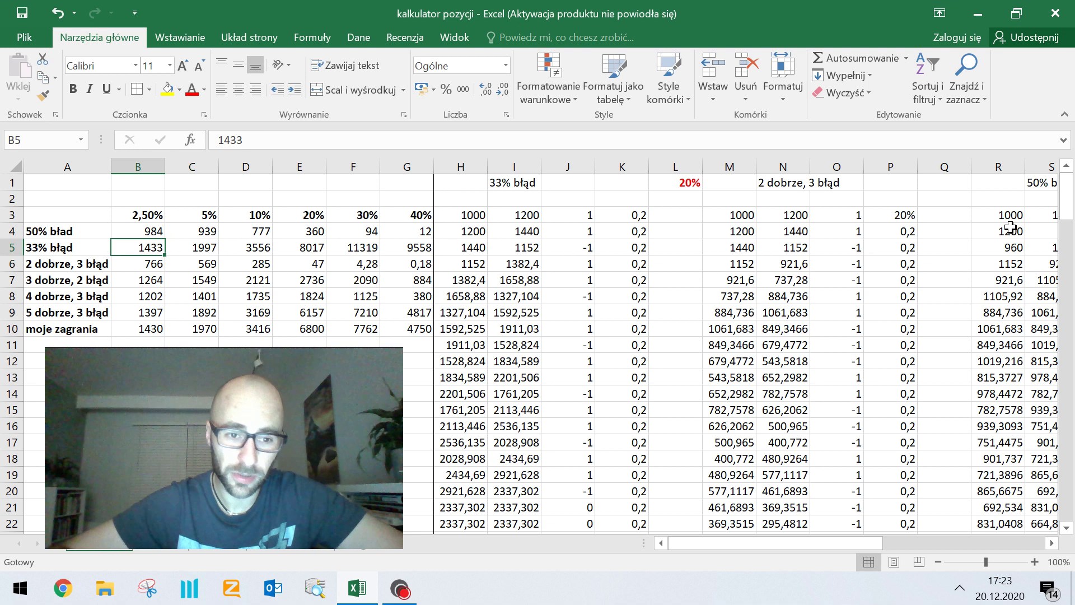
key("Right")
key("Right")
key("Right")
key("Right")
key("Right")
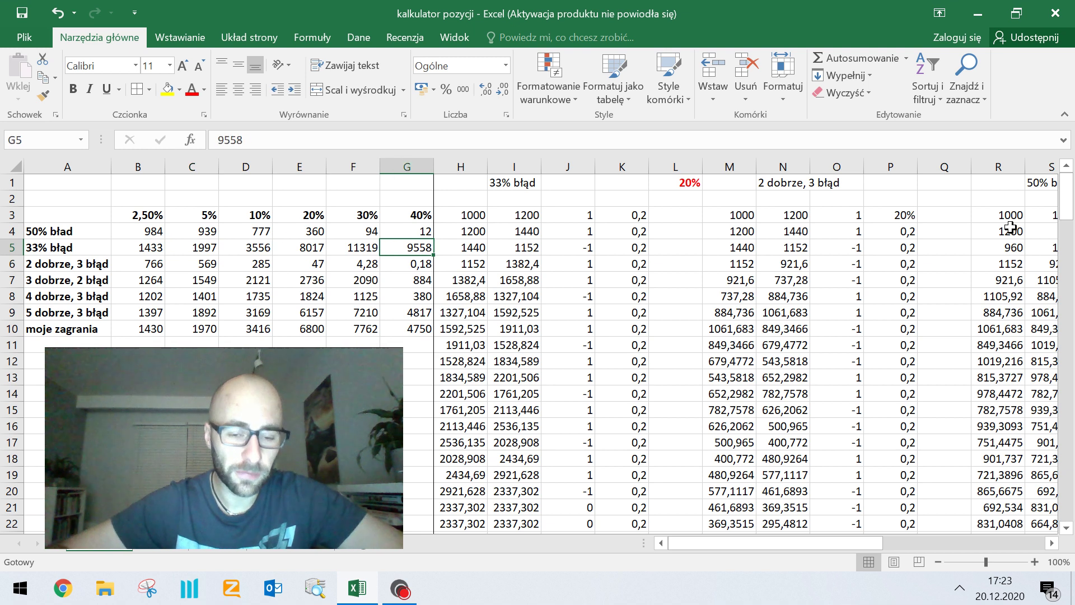
Compare the 33% błąd results in F5 and G5 for the 30% and 40% position sizes.
key("Left")
key("Up")
key("Down")
key("Right")
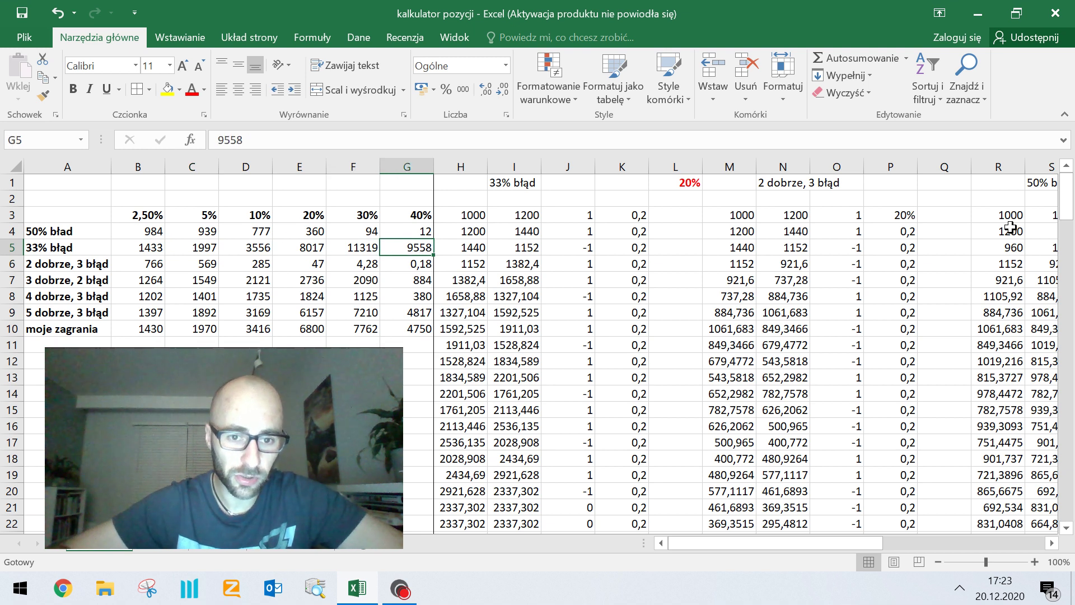
key("Left")
key("Right")
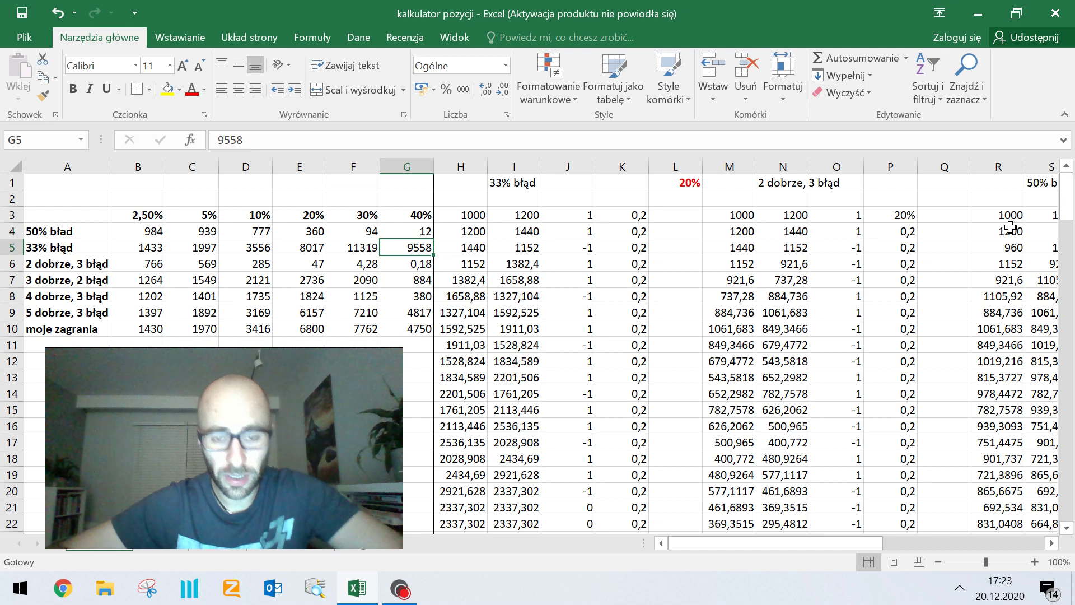
Make the 33% błąd result for the 40% position size in G5 bold.
key("ctrl+b")
key("Down")
key("Up")
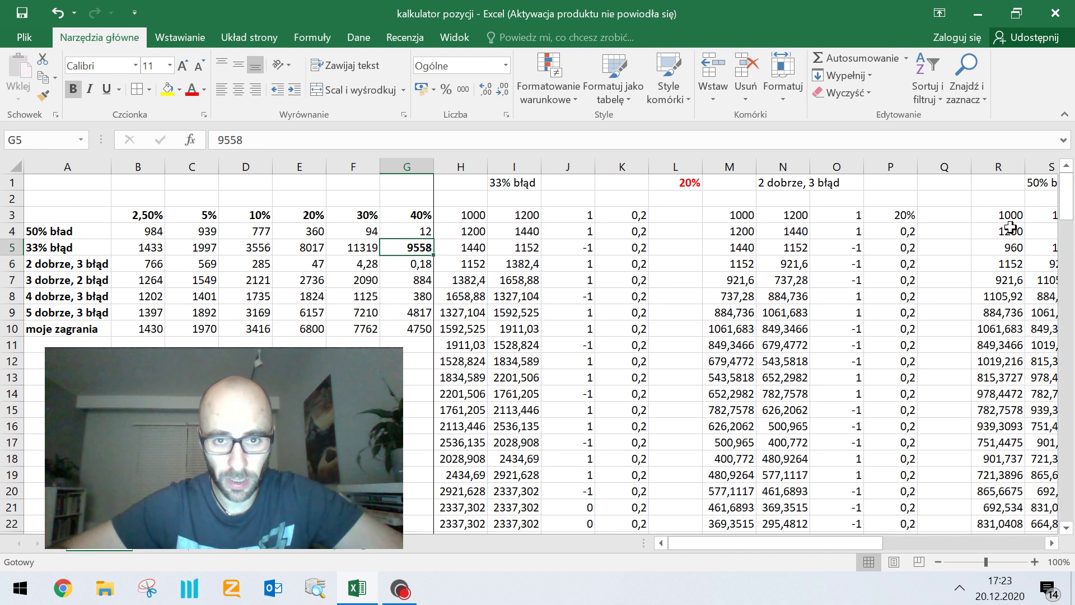
Compare the bold result in G5 with the 30% result in F5 and the 50% bład result in G4.
key("Down")
key("Left")
key("Up")
key("Right")
key("Up")
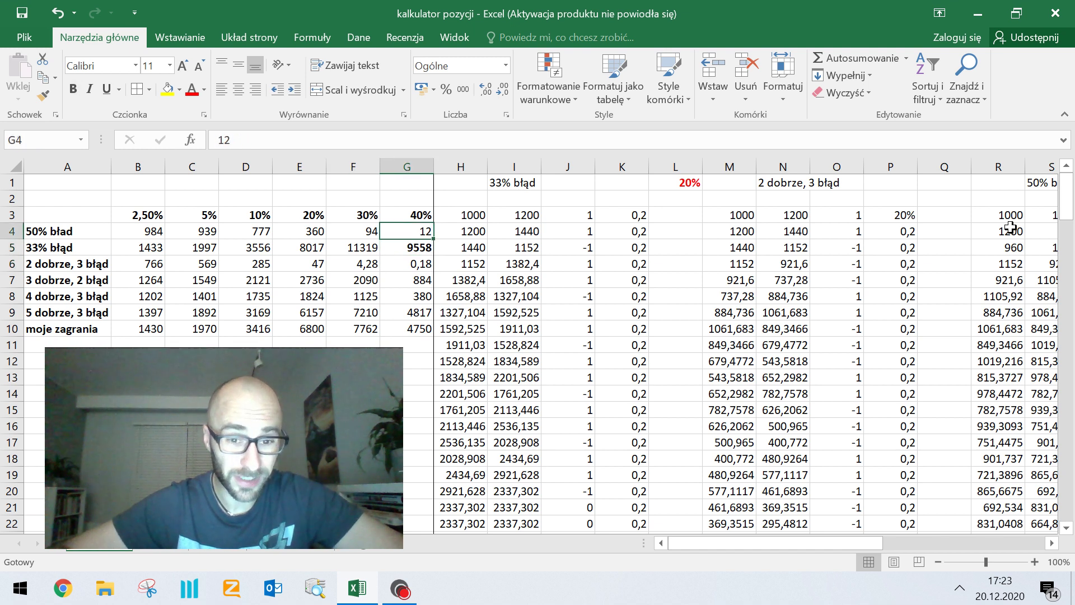
key("Up")
key("Down")
key("Down")
key("Left")
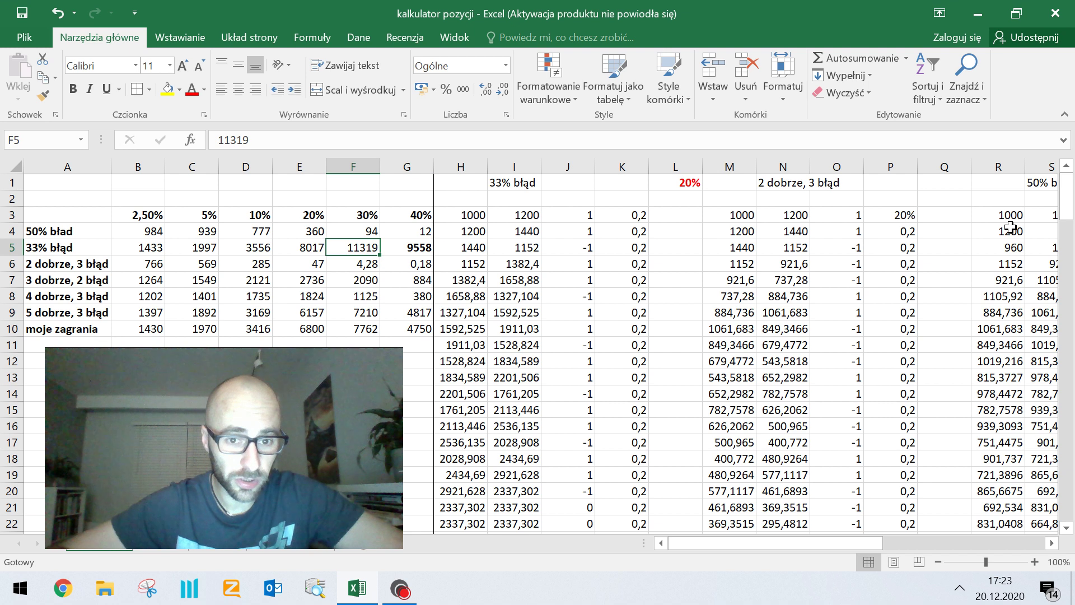
key("Up")
key("Right")
key("Down")
key("Up")
key("Down")
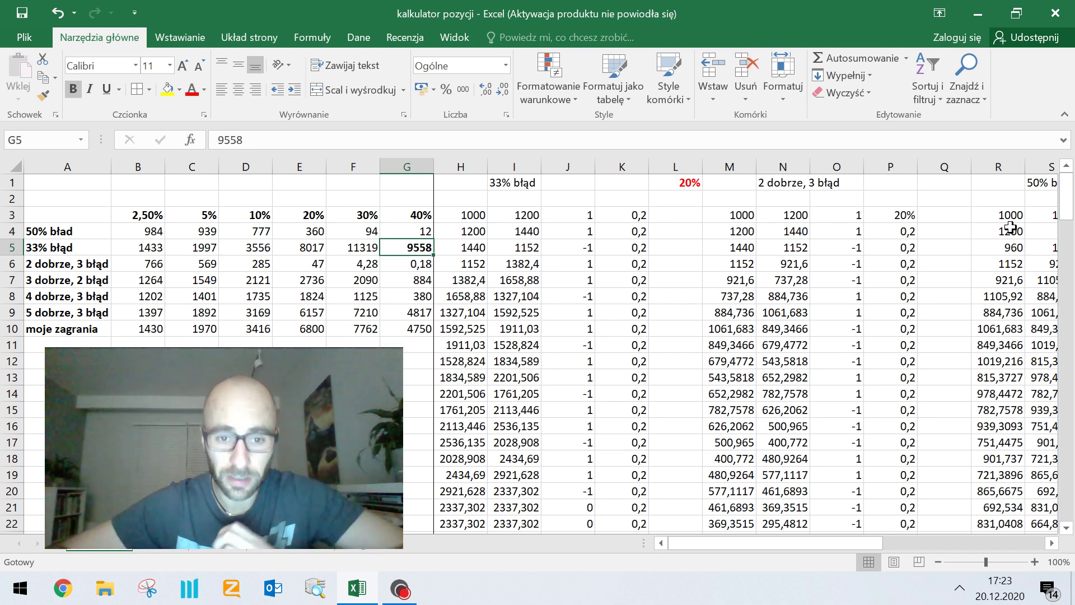
Review the 2 dobrze, 3 błąd row of the summary table across the position sizes from 2,50% to 40%.
key("Left")
key("Left")
key("Left")
key("Left")
key("Left")
key("Left")
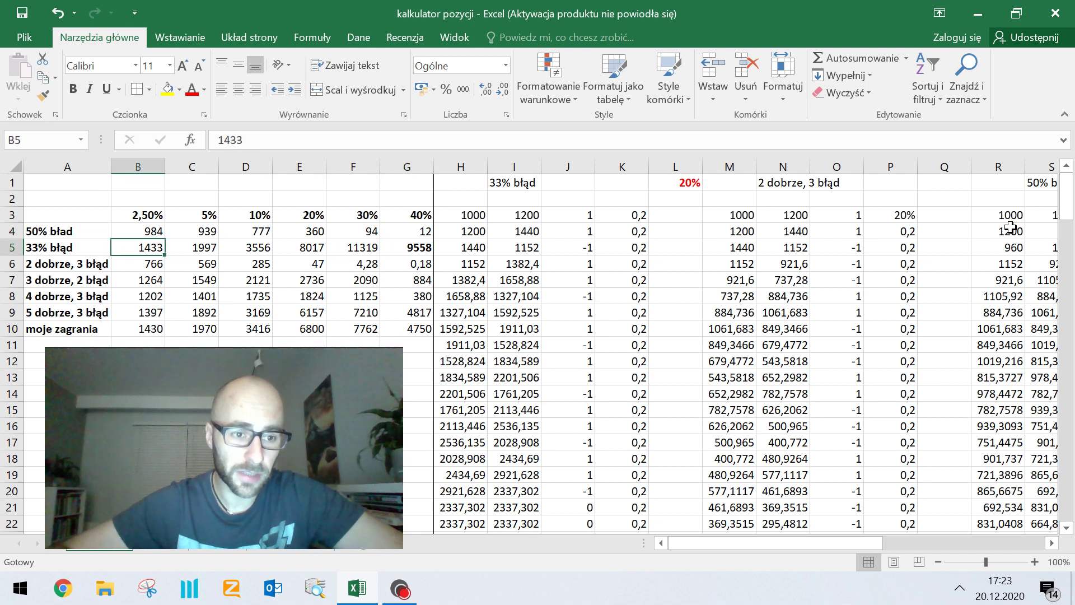
key("Down")
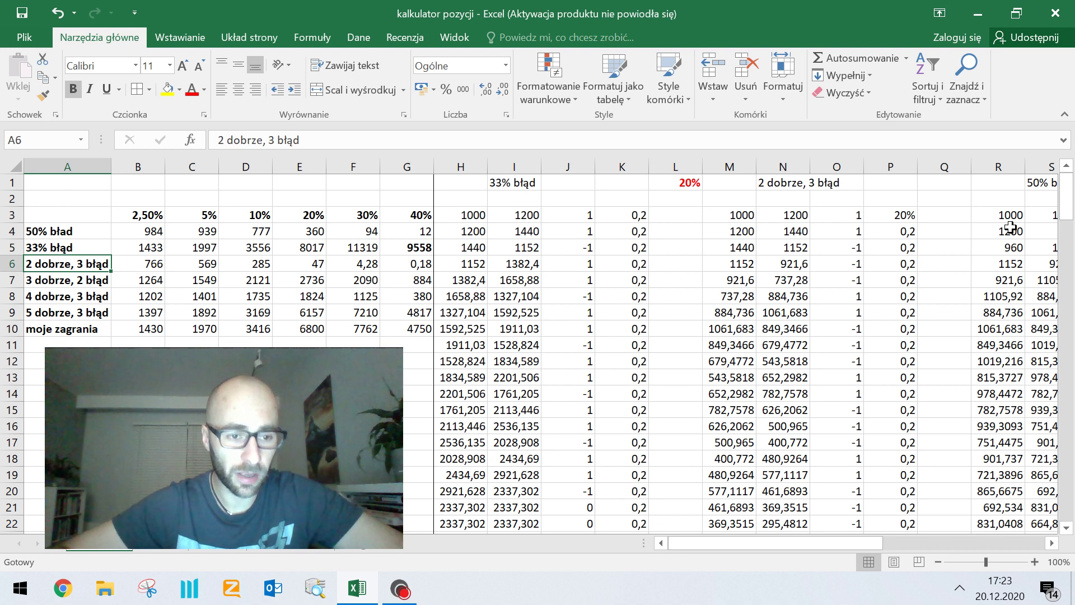
key("Right")
key("Right")
key("Right")
key("Right")
key("Right")
key("Right")
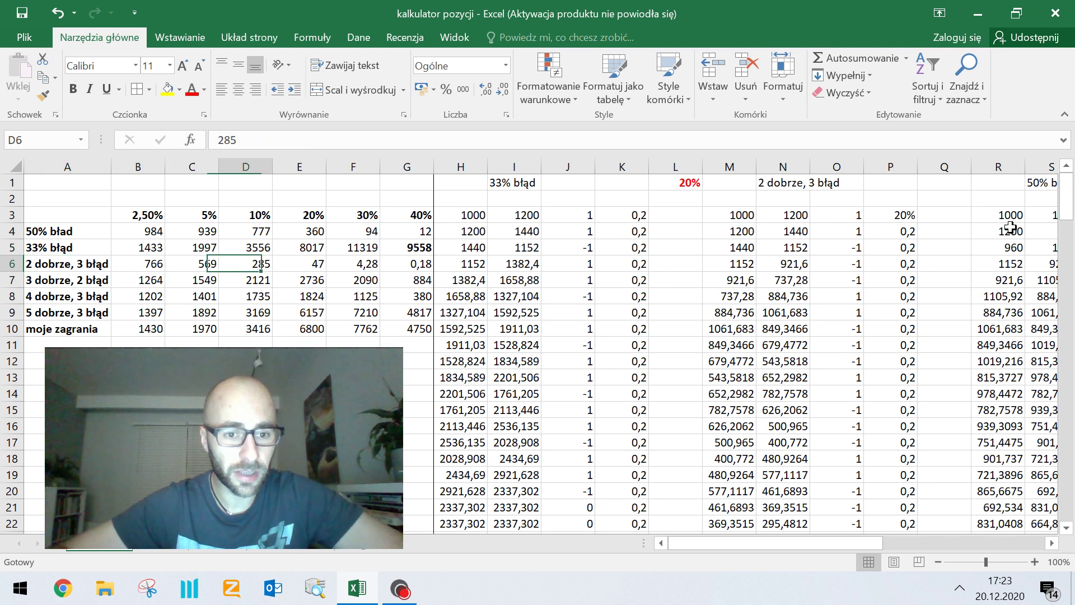
key("Left")
key("Left")
key("Left")
key("Left")
key("Left")
key("Left")
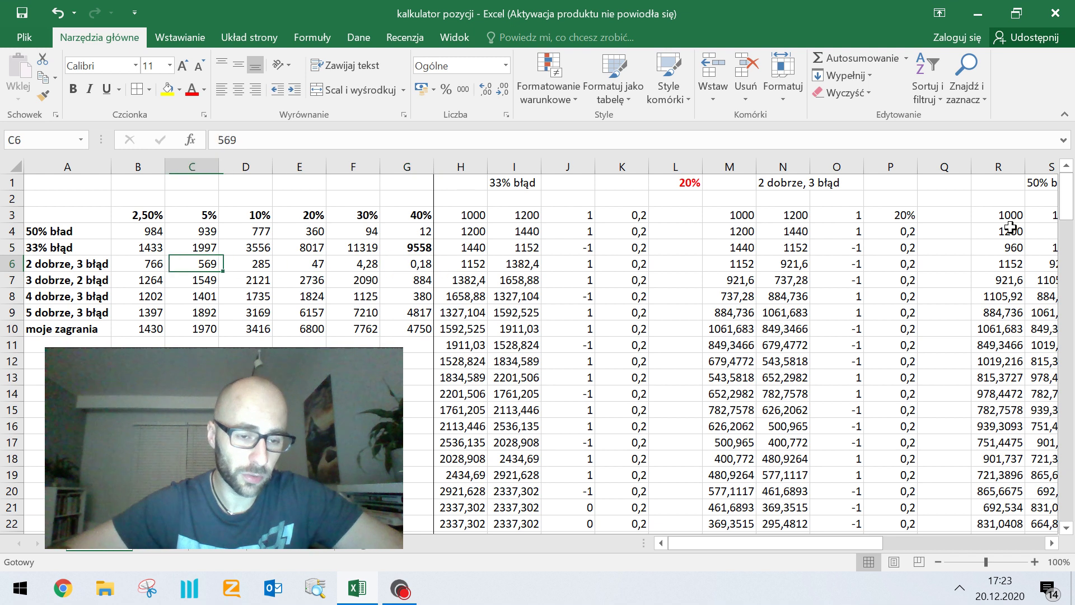
Color the row labels 33% błąd in A5 and 3 dobrze, 2 błąd in A7 red.
key("Down")
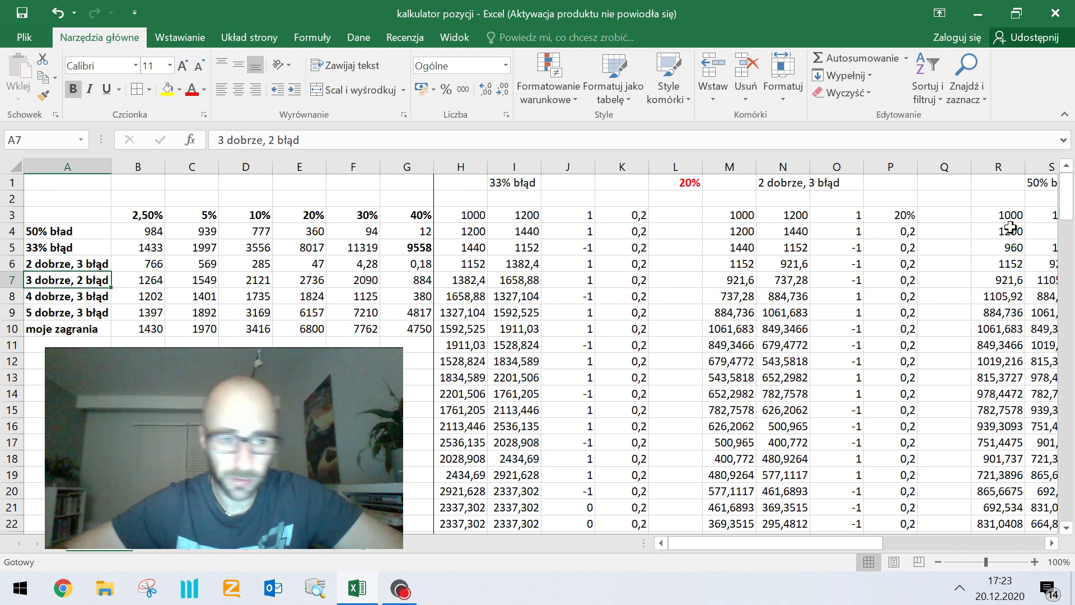
key("Down")
key("Up")
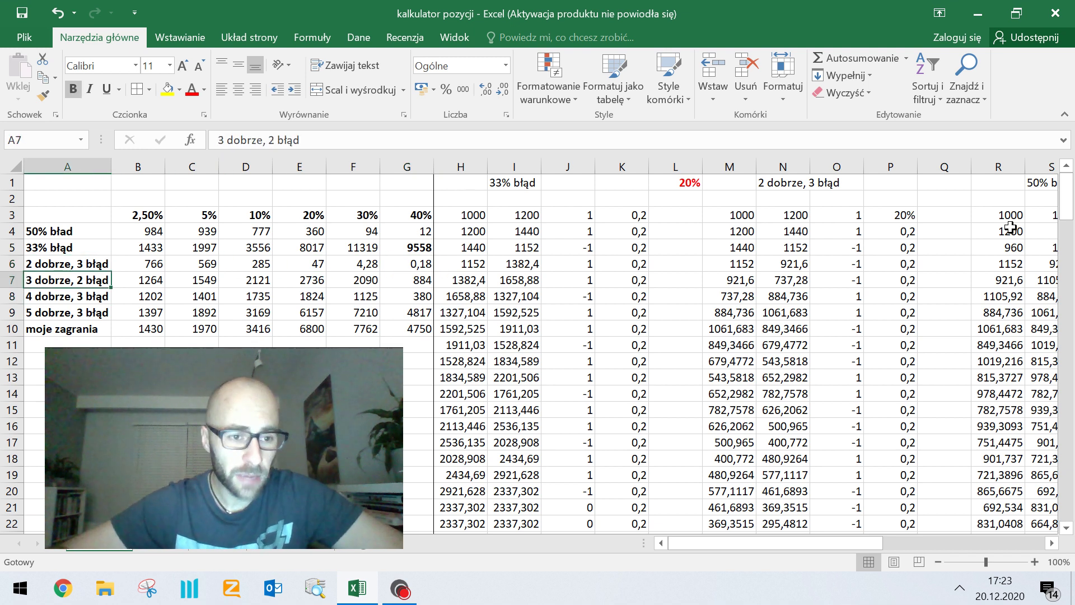
key("Down")
key("Up")
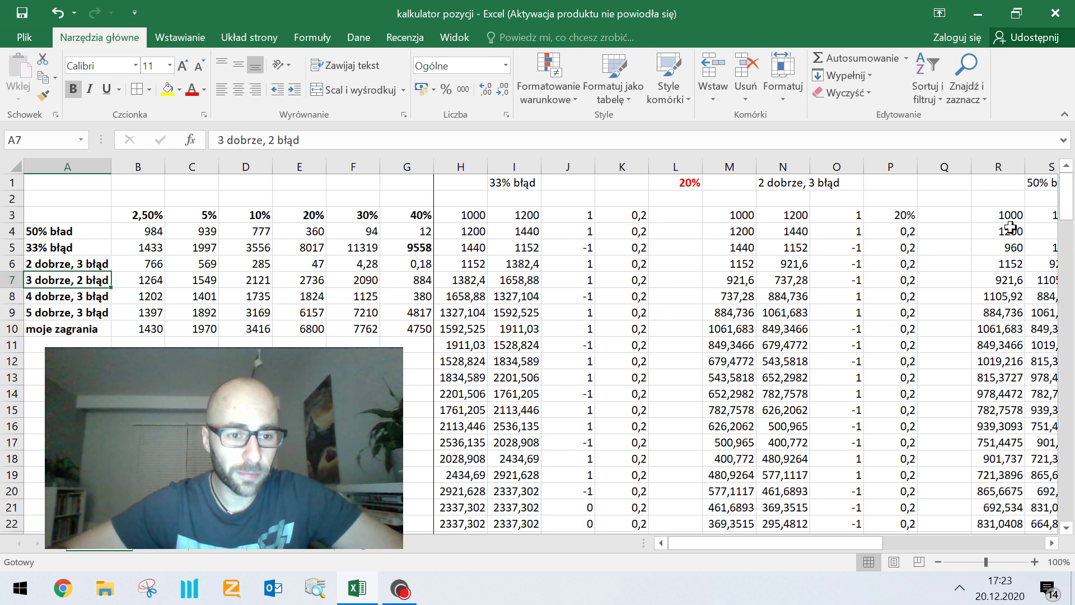
key("Up")
key("Up")
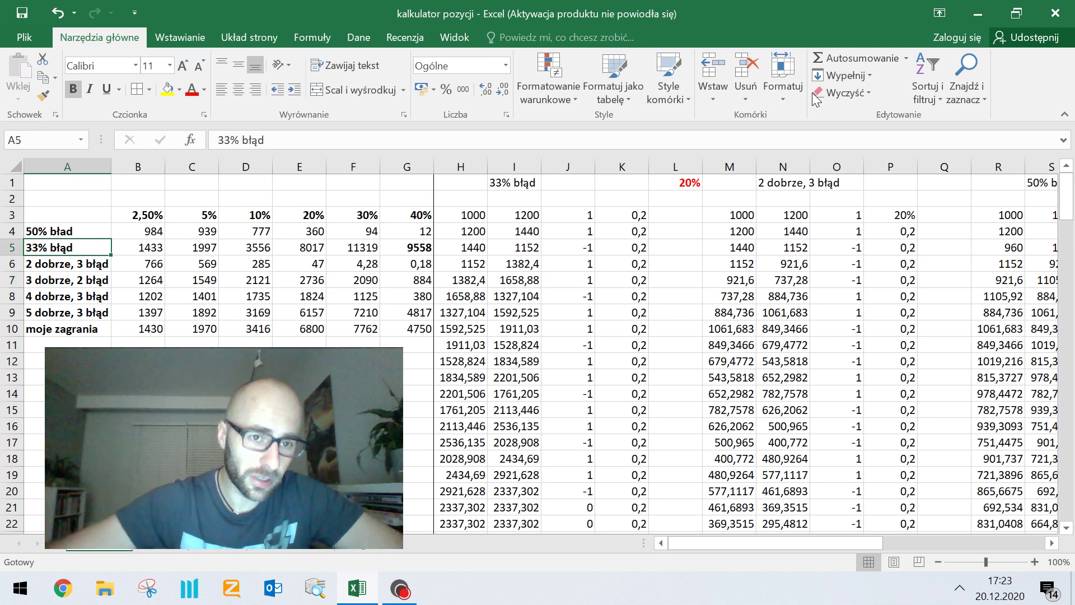
left_click(191, 90)
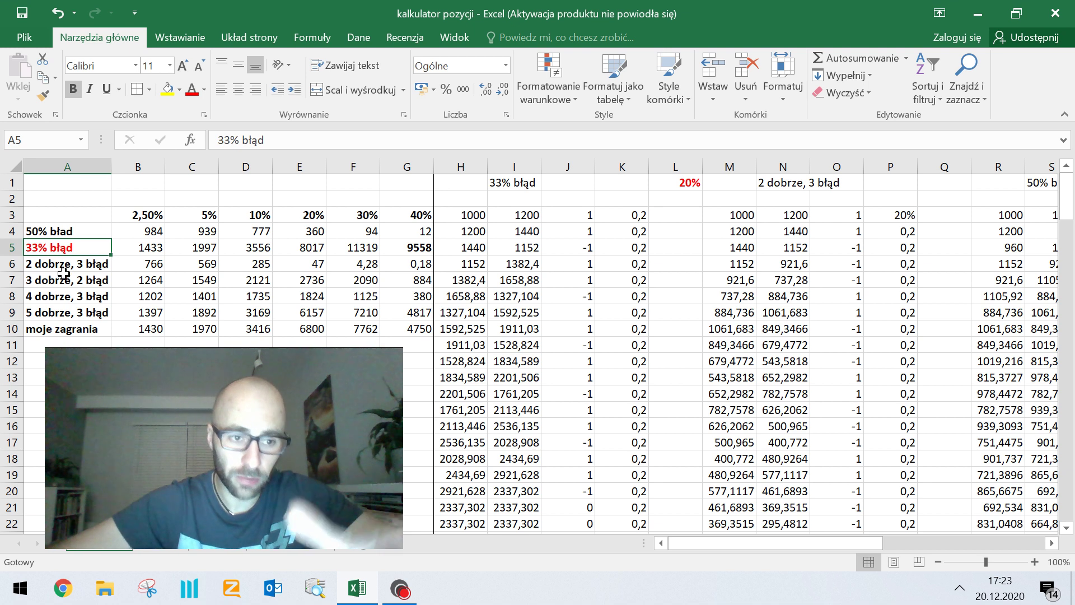
left_click(66, 279)
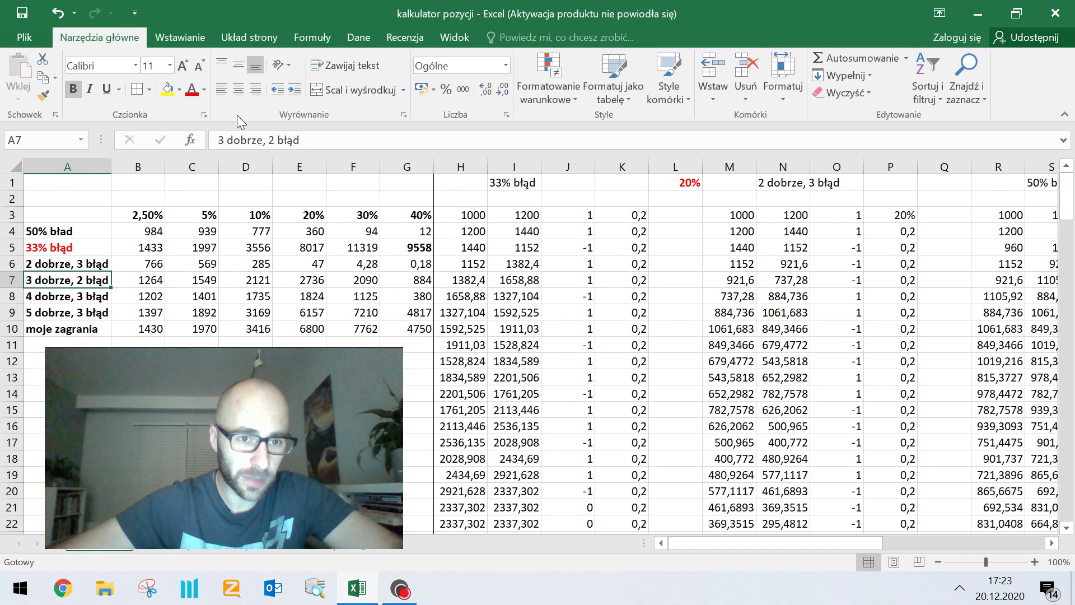
left_click(191, 90)
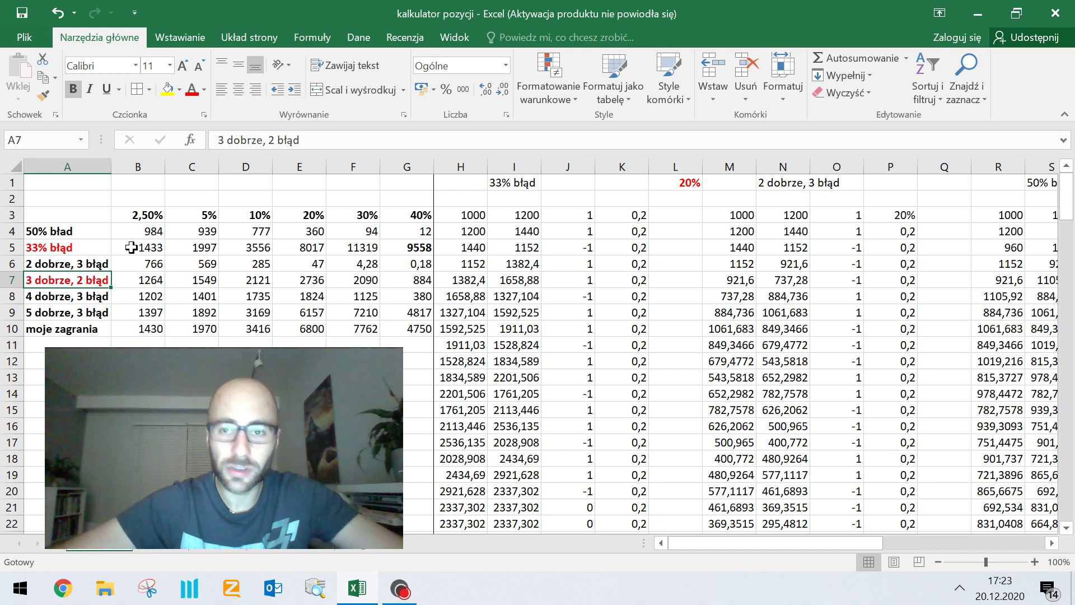
Compare the 33% błąd and 3 dobrze, 2 błąd rows across the position sizes, along with the 4 dobrze, 3 błąd row.
left_click(159, 277)
left_click_drag(148, 247, 352, 247)
left_click(302, 280)
left_click_drag(150, 287, 381, 284)
left_click(381, 285)
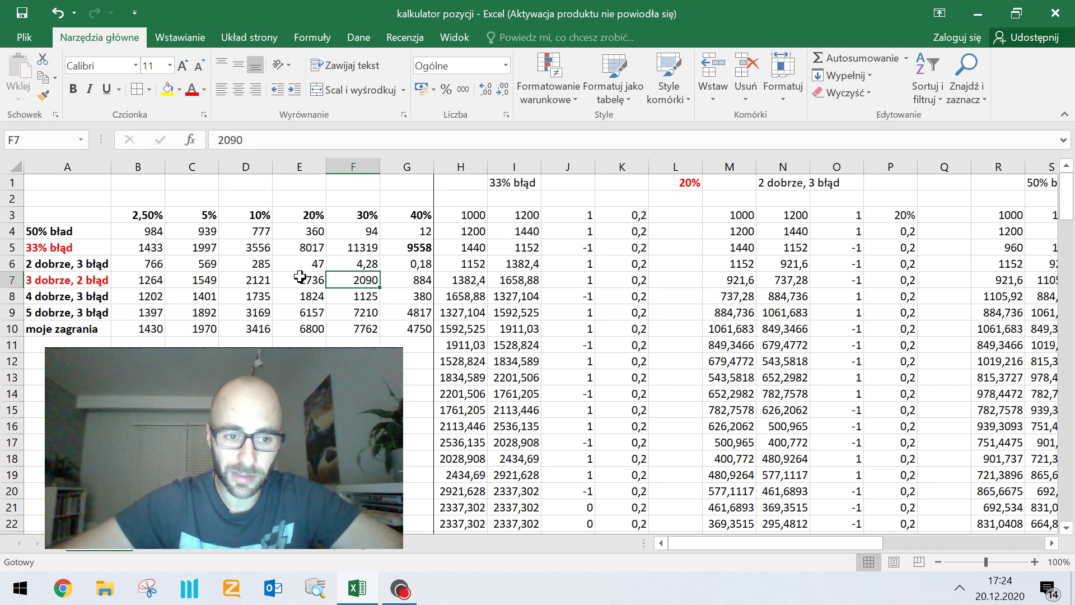
left_click(96, 275)
left_click(83, 294)
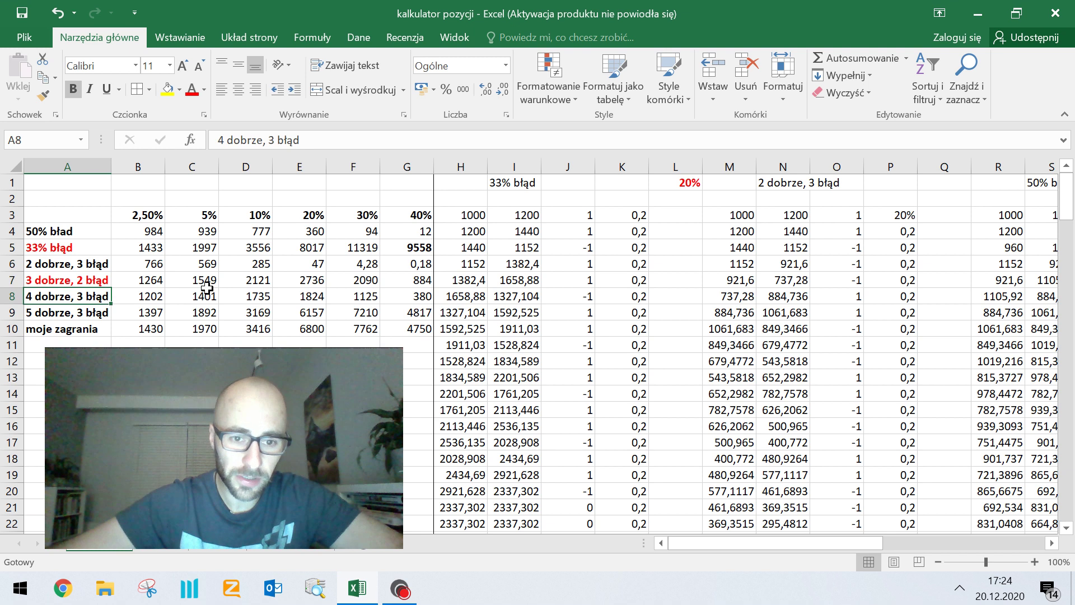
left_click(109, 275)
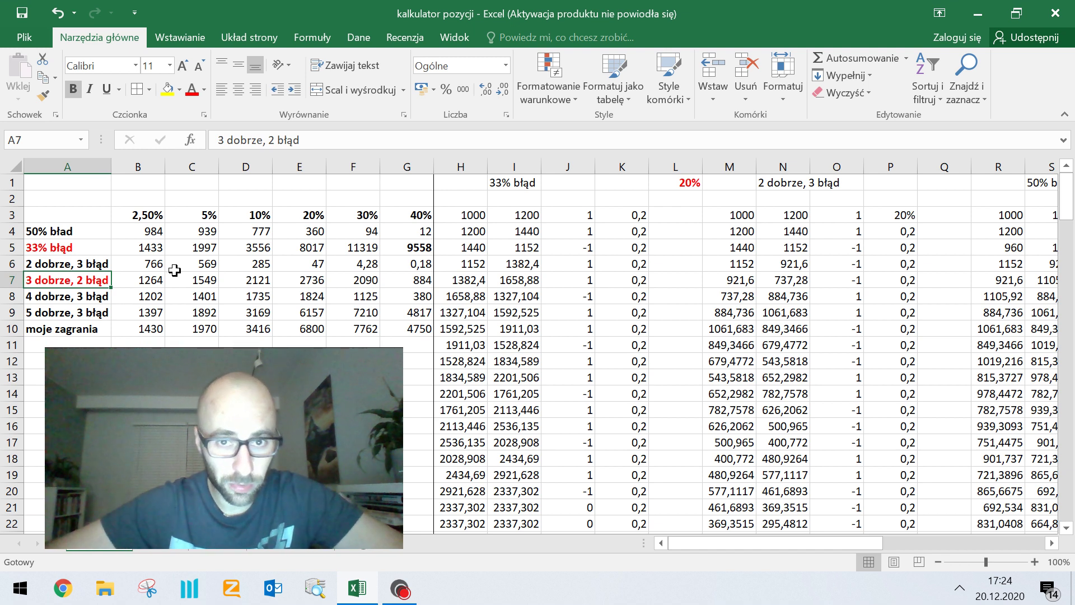
Examine the 0,05 streak tables around rows 110 to 144 that show halving after consecutive losses and doubling after consecutive wins.
mouse_move(263, 216)
left_mouse_down()
mouse_move(319, 219)
mouse_move(264, 216)
left_mouse_up()
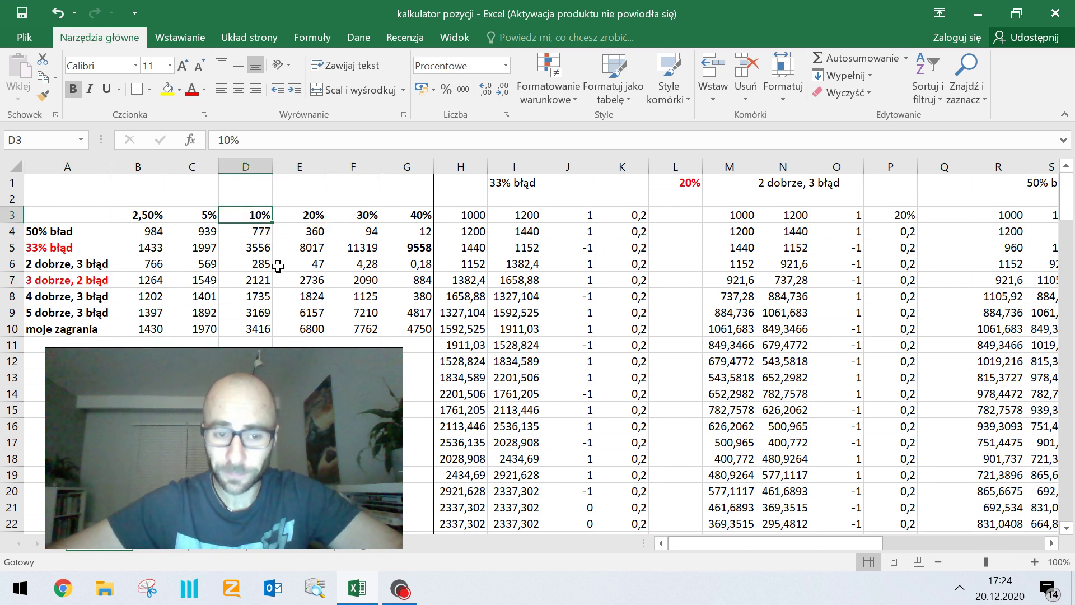
scroll(379, 319, "down", 20)
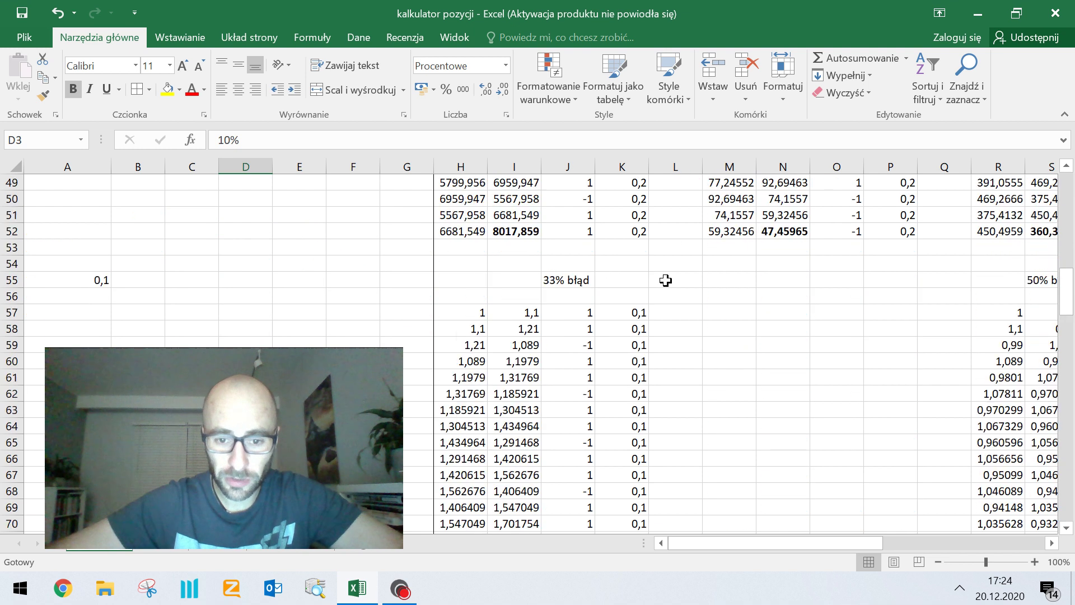
scroll(671, 294, "down", 4)
scroll(658, 291, "up", 4)
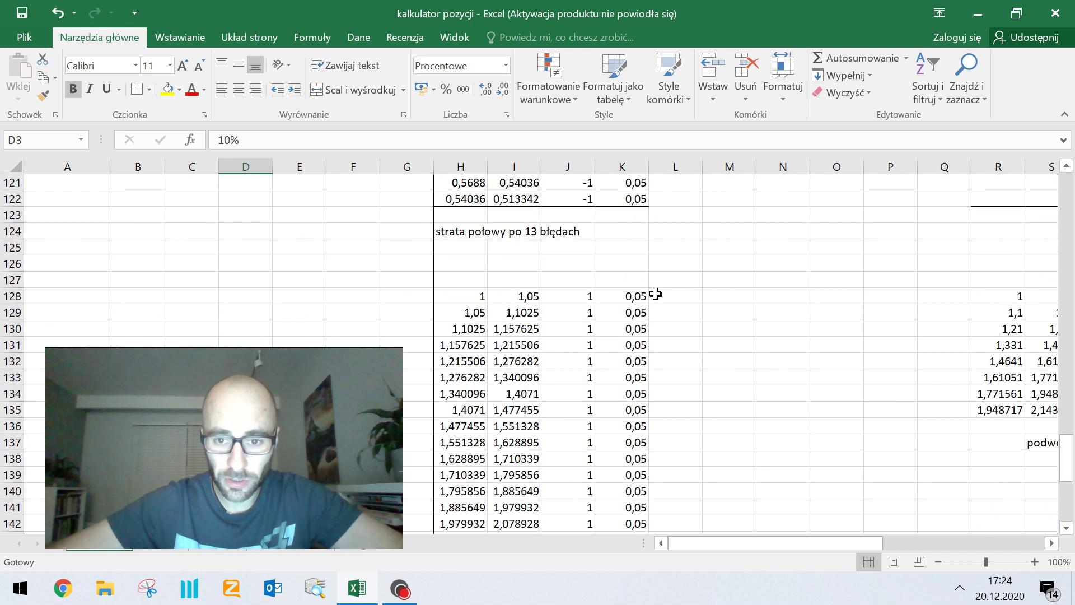
left_click(642, 295)
scroll(633, 308, "down", 1)
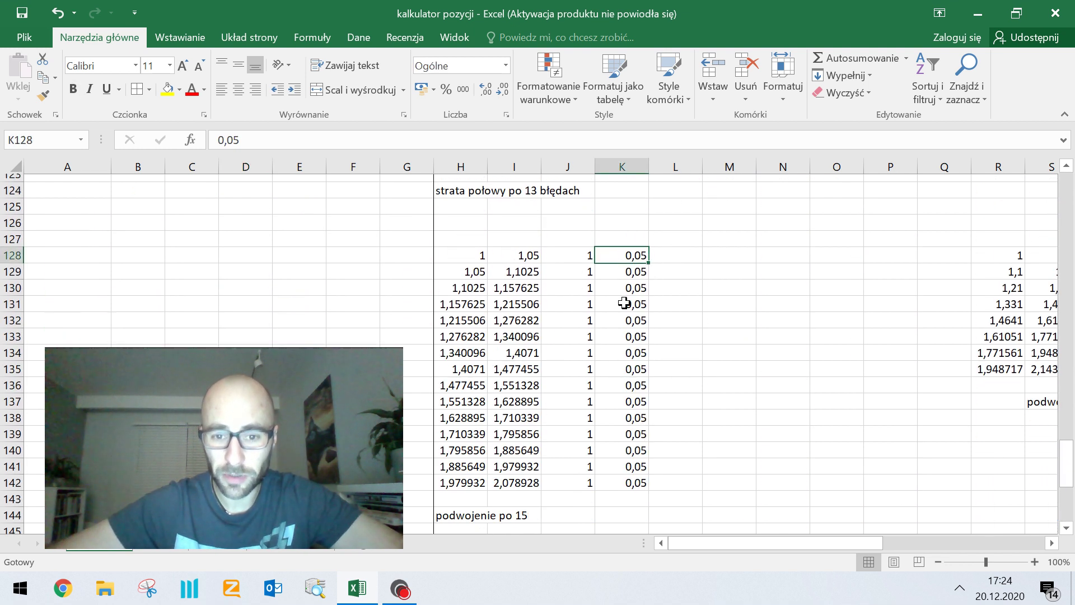
left_click(515, 505)
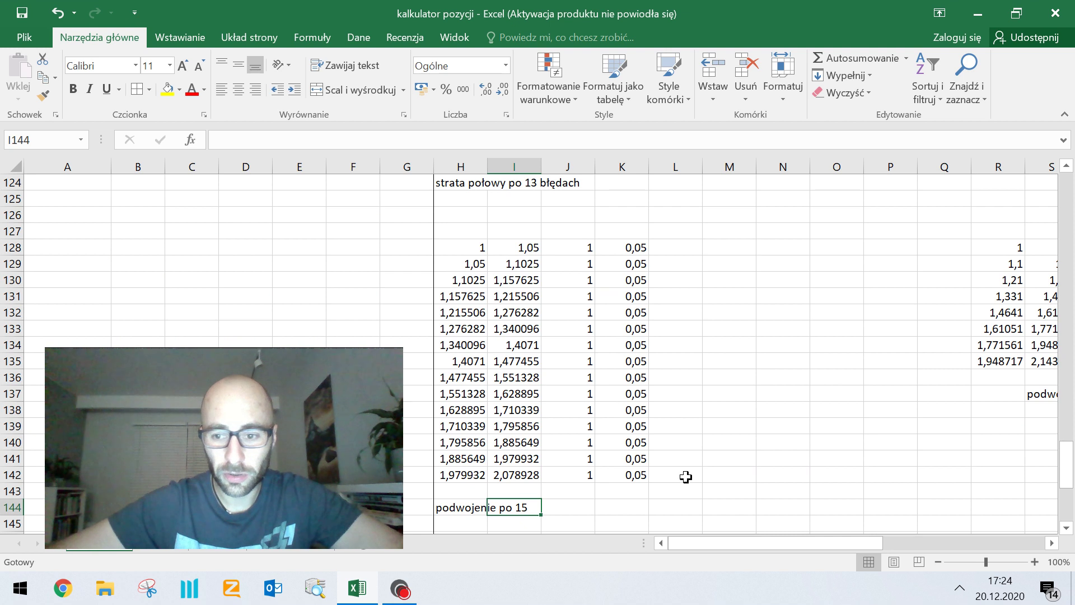
scroll(754, 509, "down", 9)
scroll(723, 499, "up", 14)
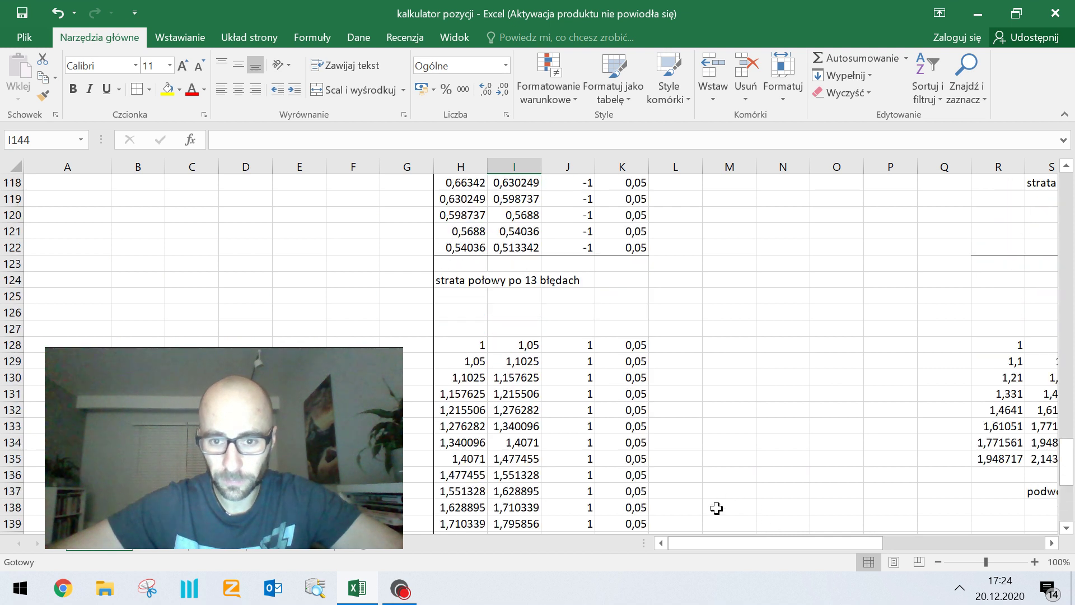
scroll(631, 422, "up", 1)
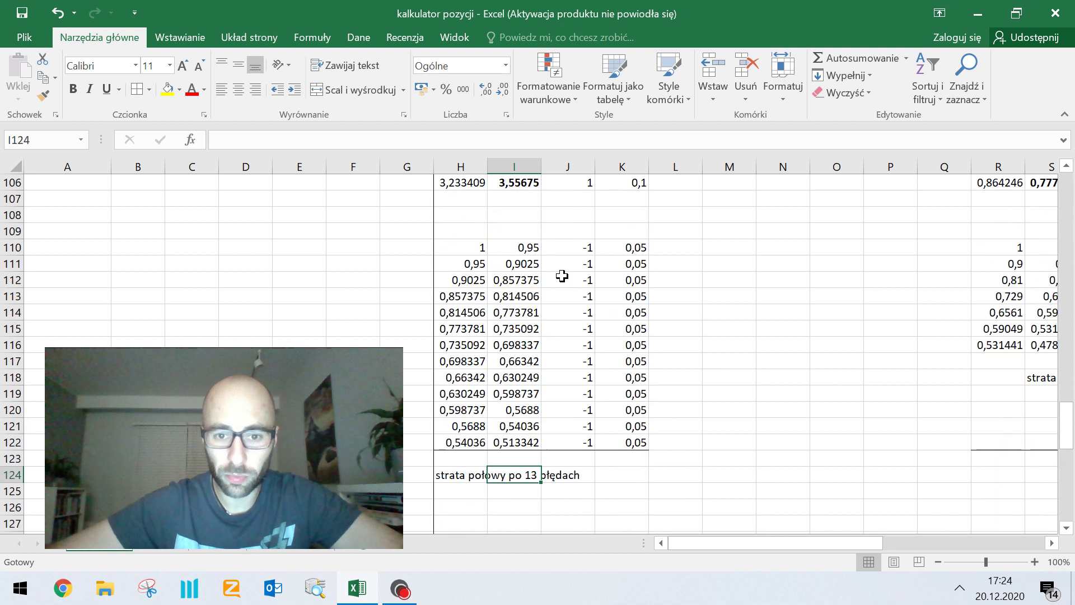
Set the losing streak table's starting balance in H110 to 1000 and review the streak through row 122.
left_click(567, 249)
left_click(482, 247)
type("1000")
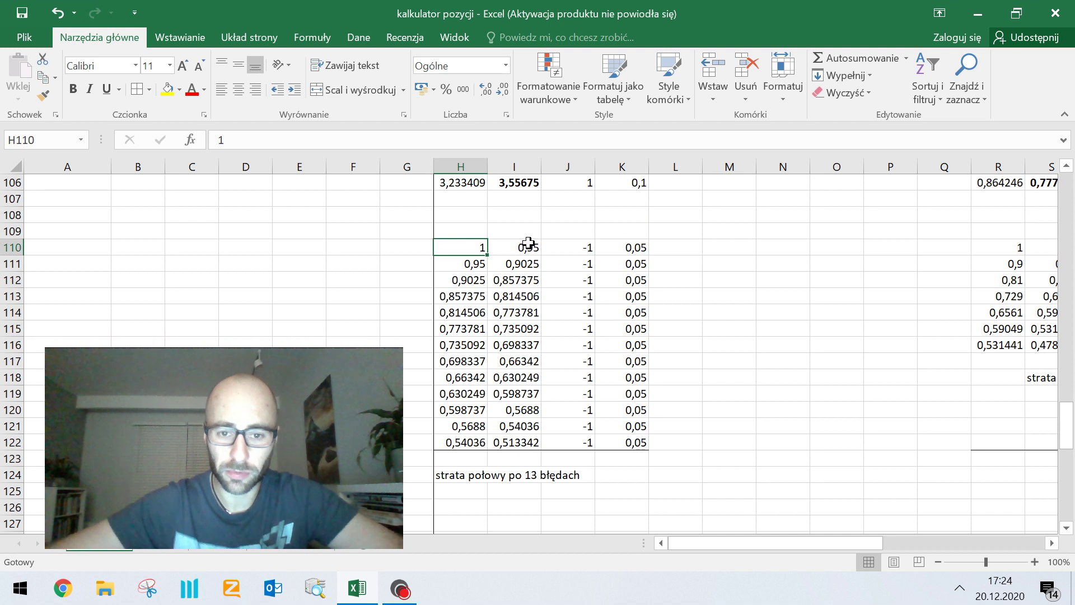
key("Return")
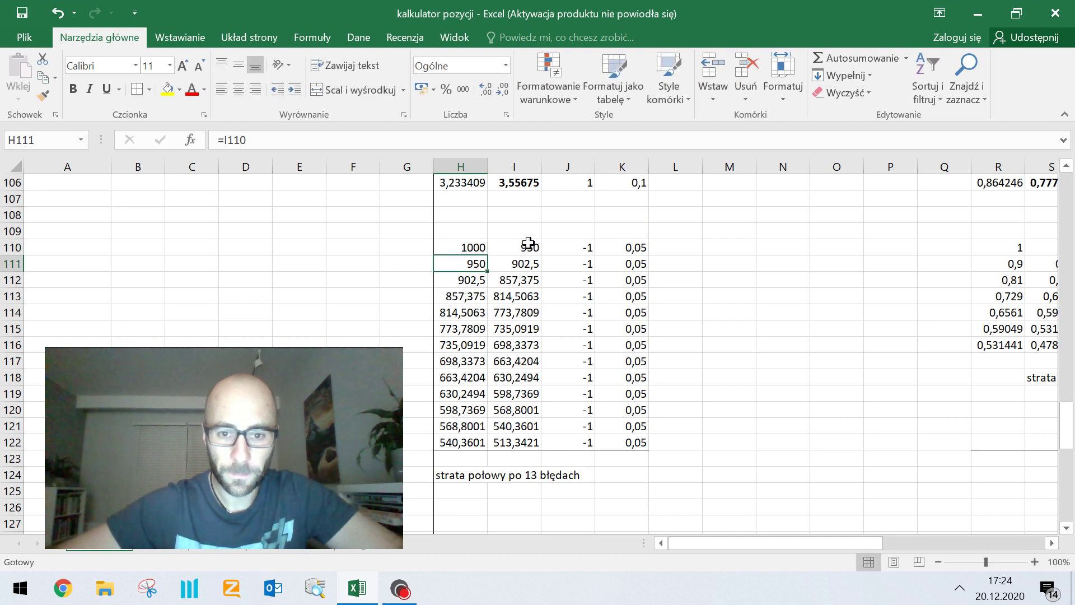
left_click(576, 248)
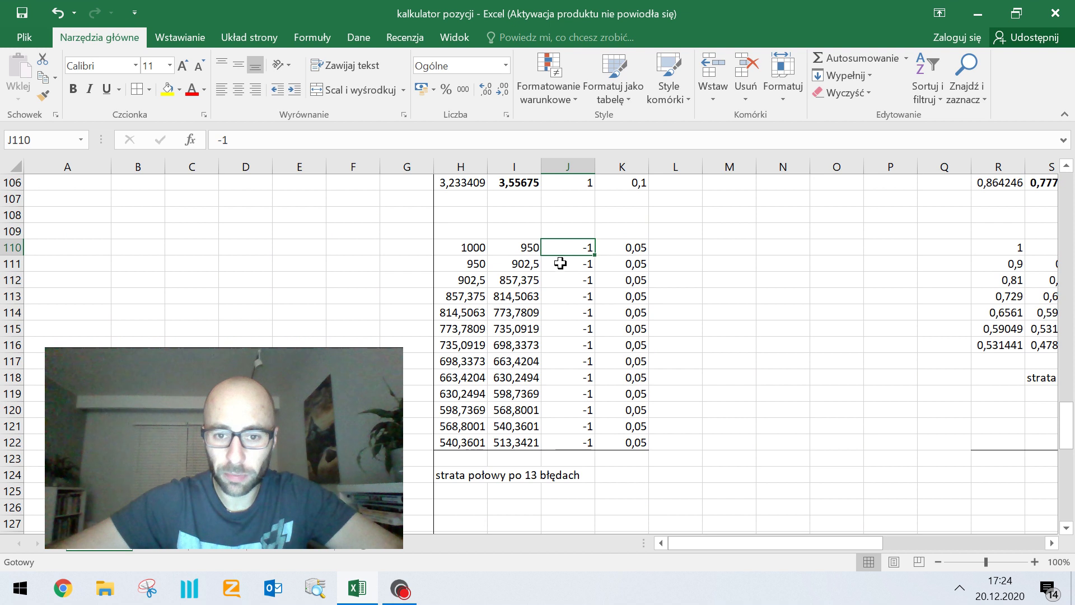
left_click(577, 442)
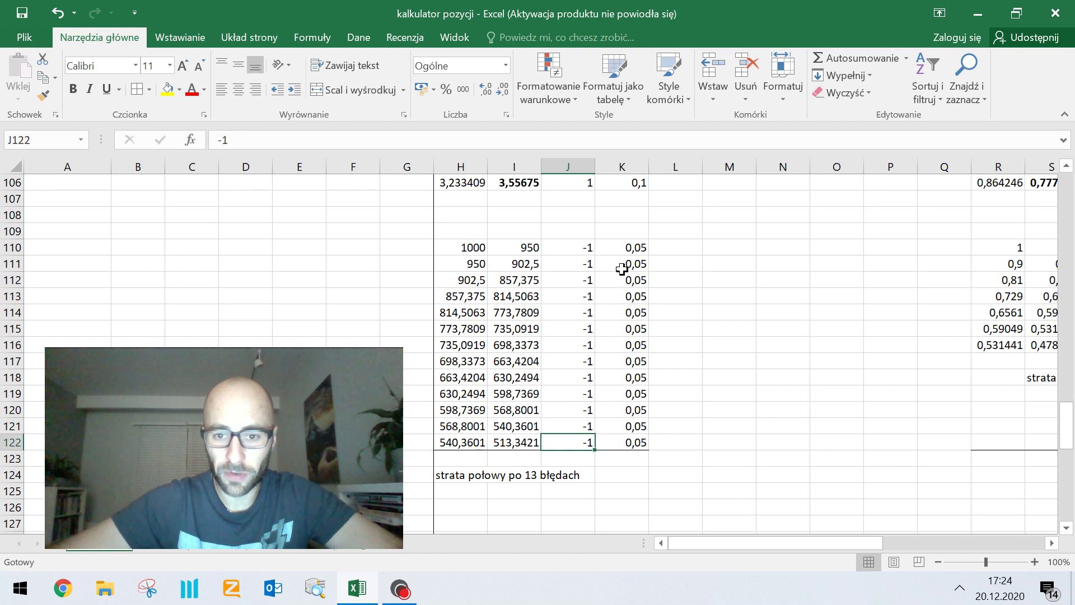
left_click(622, 269)
left_click(638, 248)
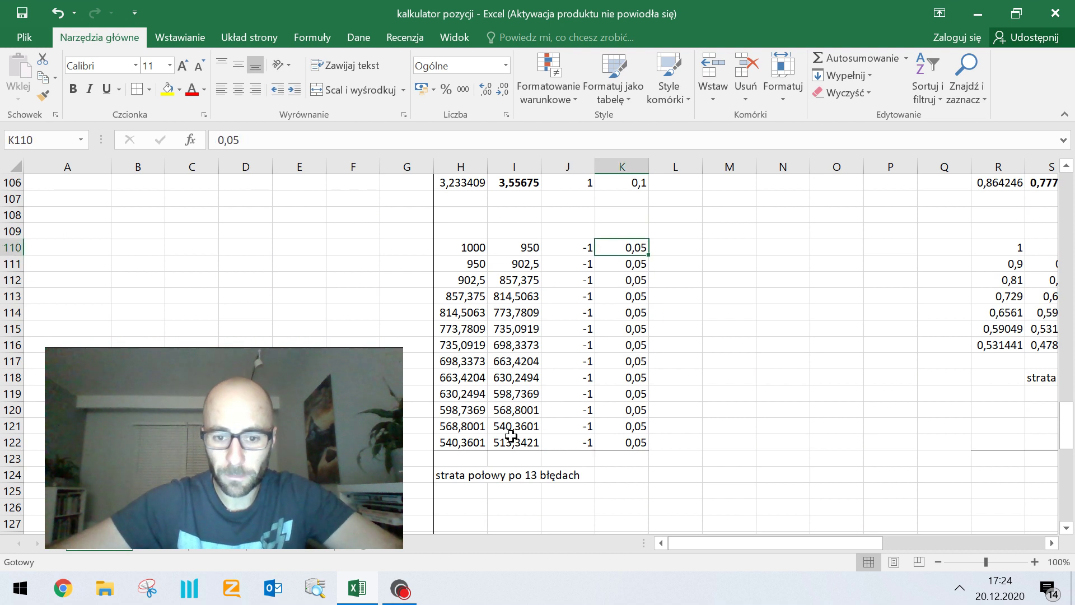
left_click_drag(471, 442, 644, 454)
Try a position size of 0,01 in K110 of the losing streak table.
left_click(621, 247)
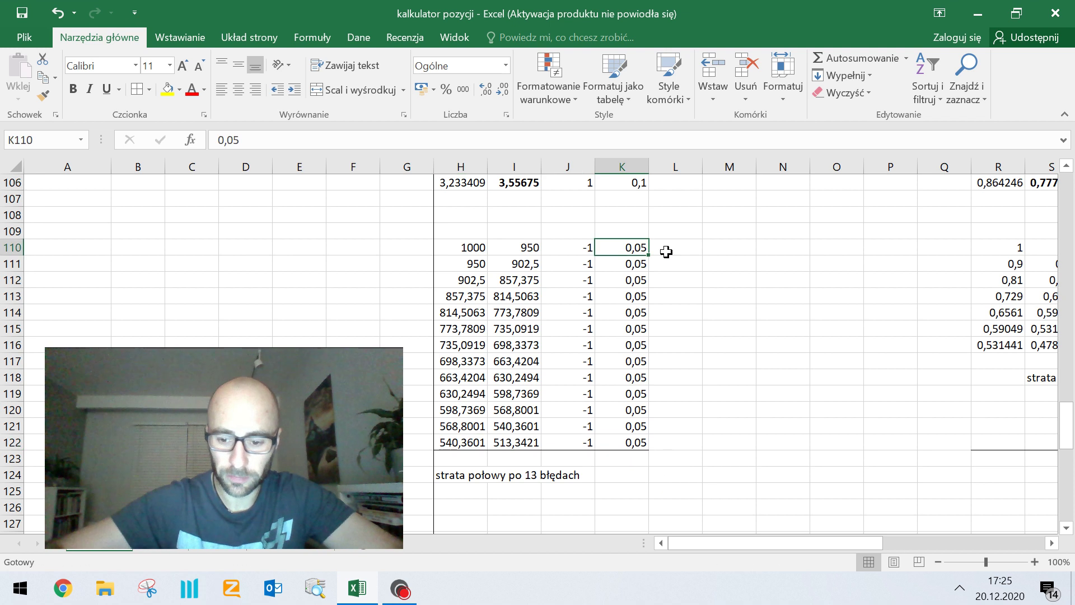
key("BackSpace")
type("0")
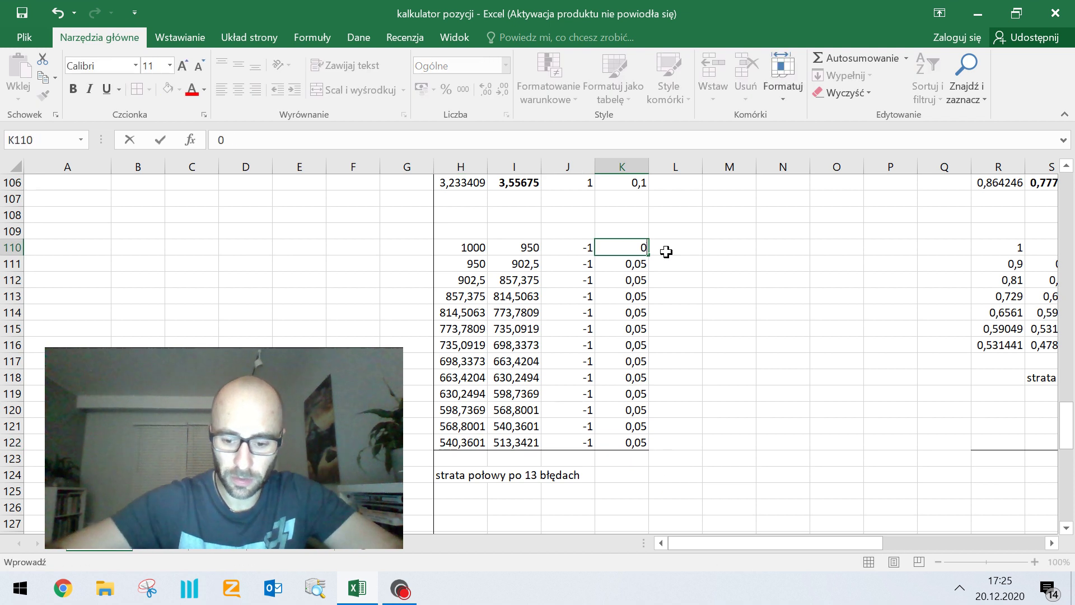
type(",01")
key("Return")
Set the losing streak table's position size in K110 to 0,1.
key("Up")
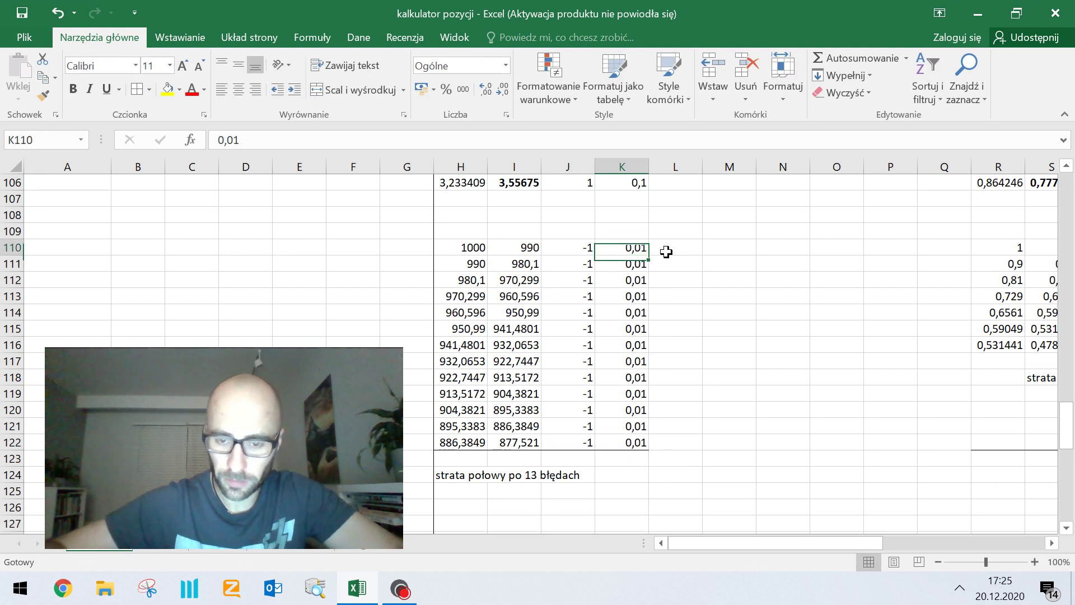
type("0,1")
key("Return")
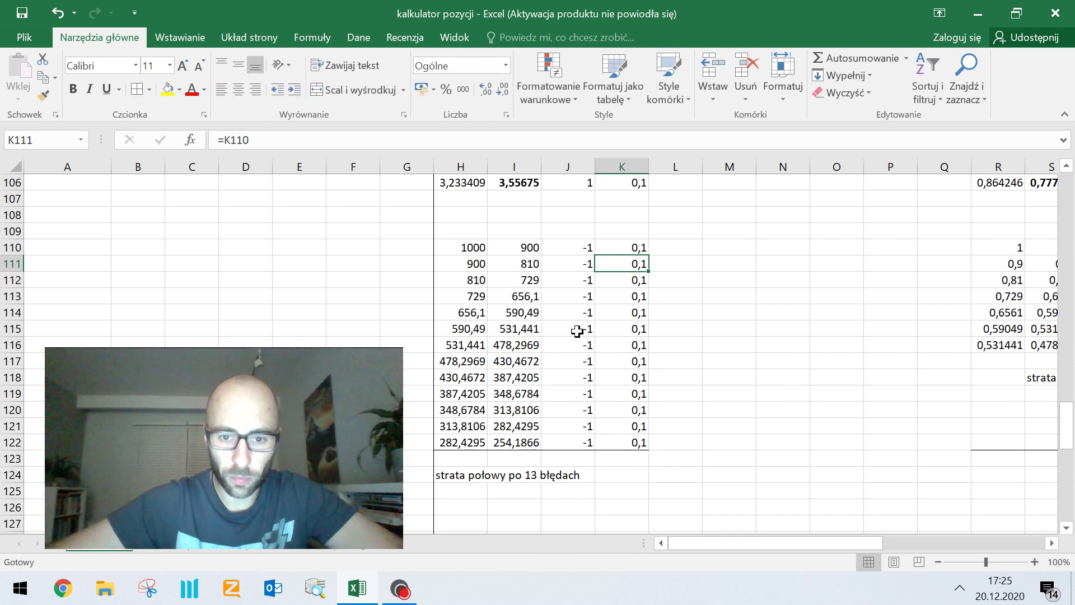
Count the losses needed to halve the balance and make those seven entries in J110:J116 bold.
left_click(561, 261)
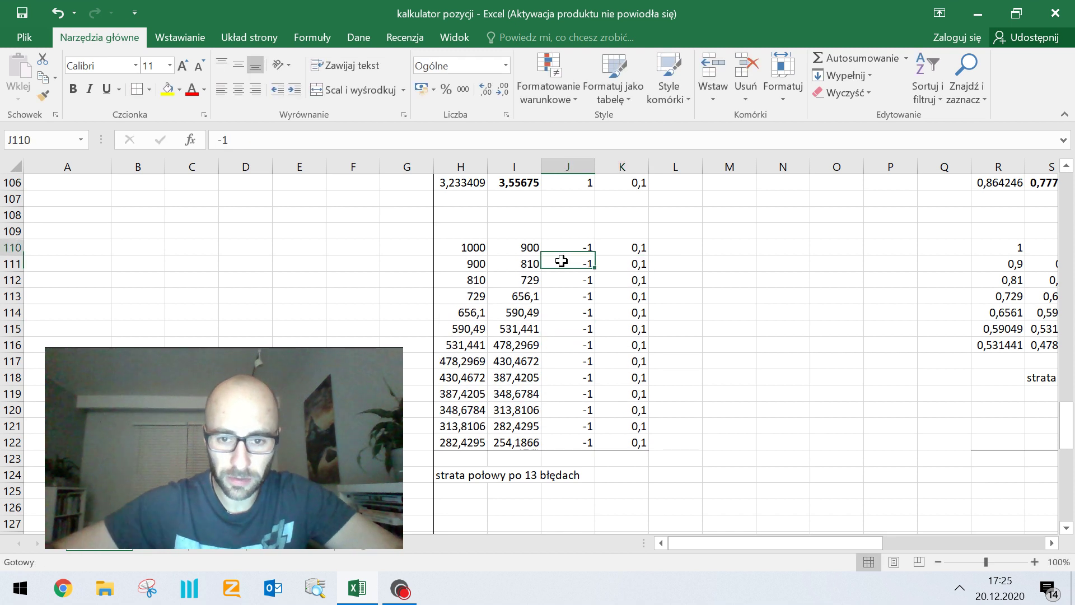
key("Down")
key("Down")
key("Down")
key("Down")
key("Down")
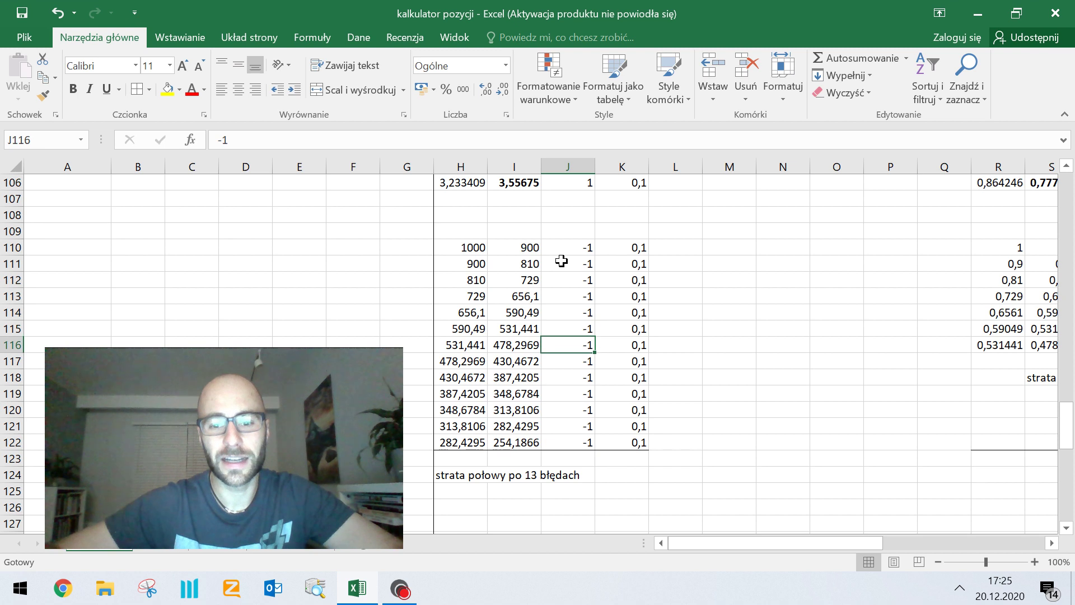
key("shift+Up")
key("shift+Up")
key("shift+Up")
key("shift+Up")
key("shift+Up")
key("shift+Up")
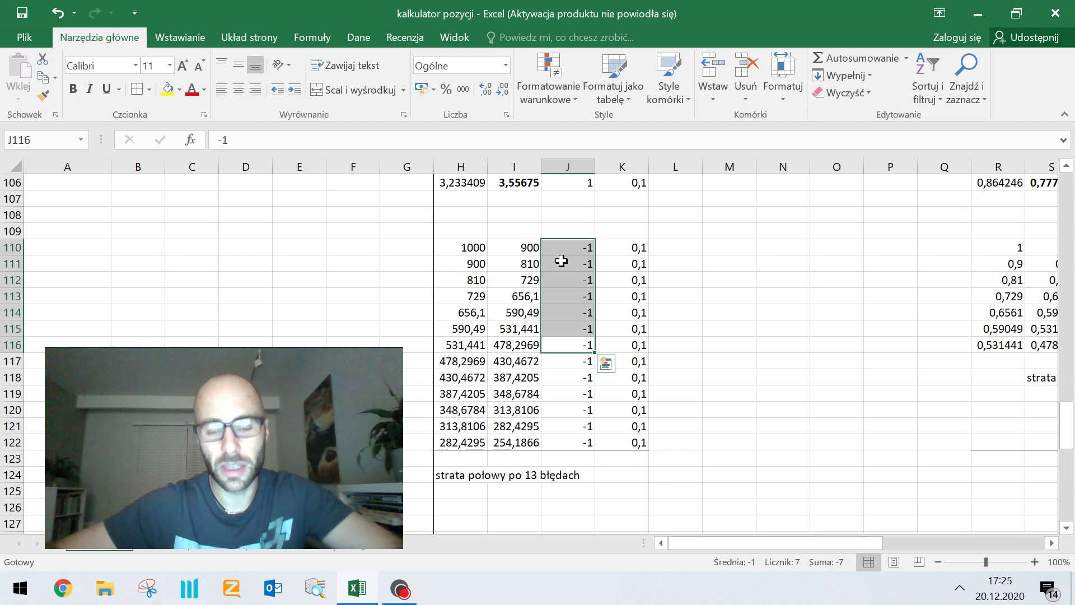
key("ctrl+b")
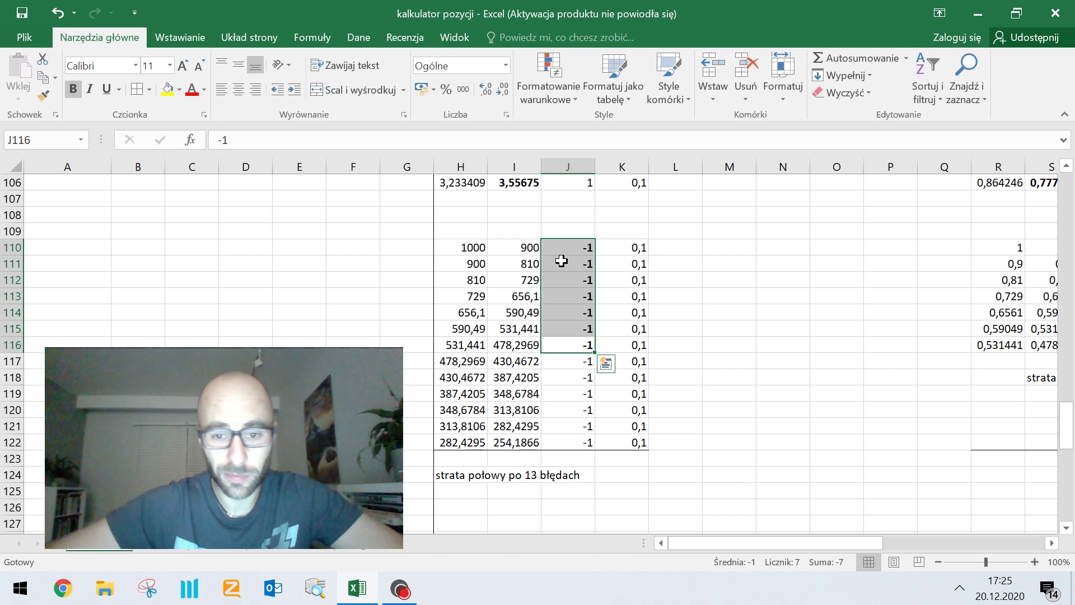
left_click(620, 293)
left_click(728, 313)
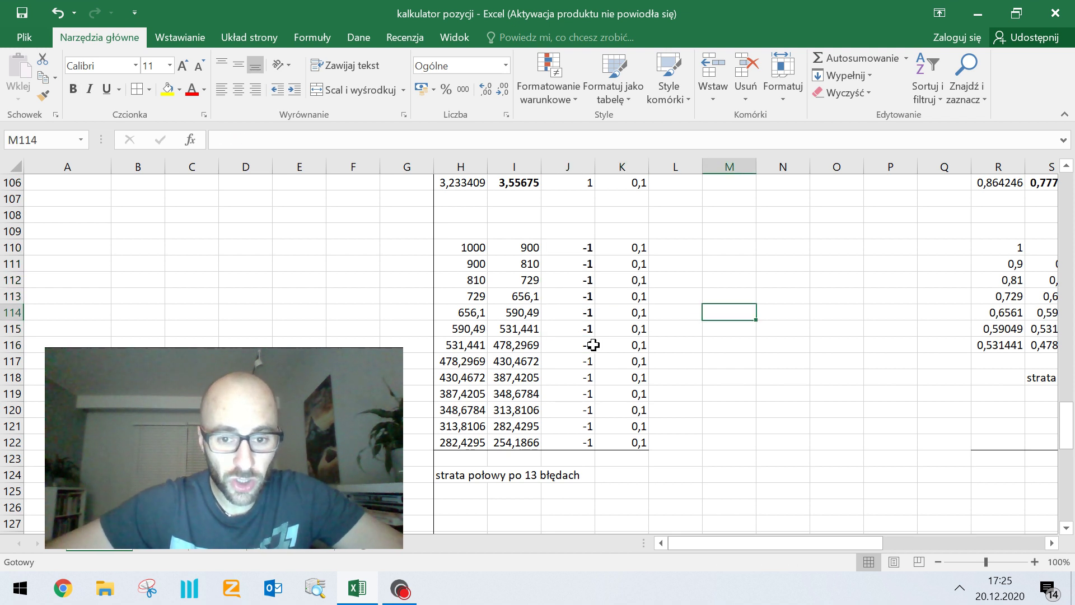
left_click(568, 329)
left_click(622, 247)
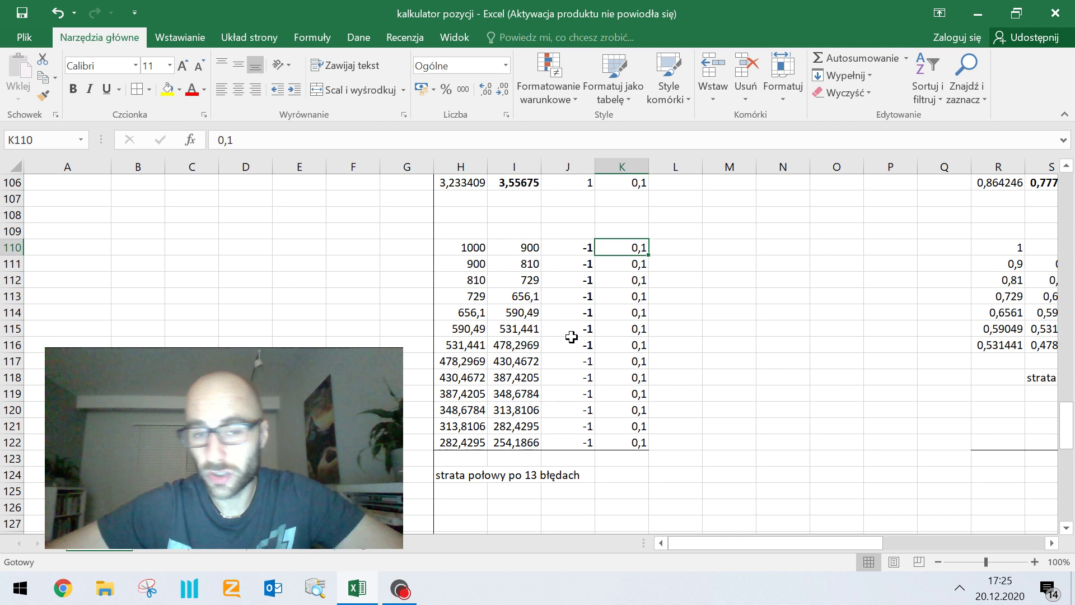
Color the whole moje zagrania row of the summary table, A10:G10, red.
scroll(571, 336, "up", 20)
scroll(601, 347, "up", 7)
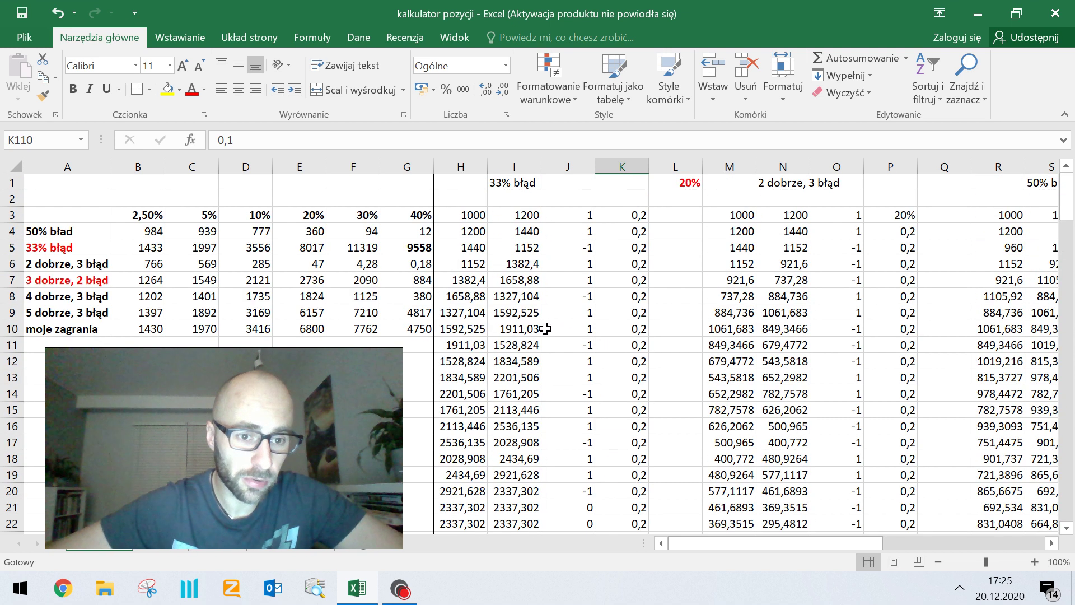
left_click_drag(67, 333, 419, 326)
left_click(192, 90)
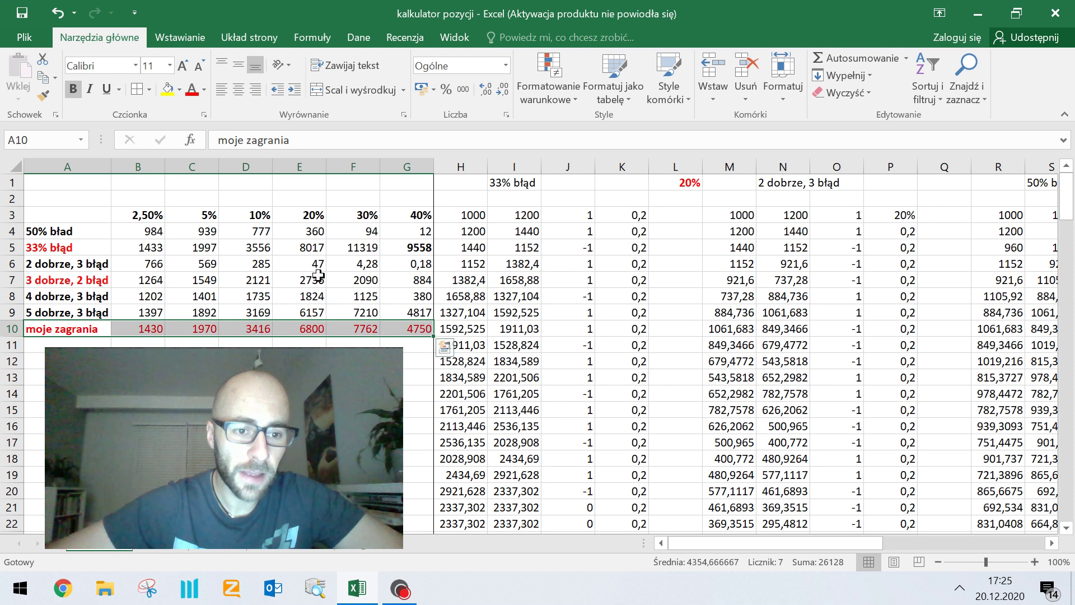
Review the risk headings from 2,50% to 20% in the summary table against the moje zagrania row.
left_click(300, 329)
left_click(143, 212)
left_click(200, 216)
left_click(249, 214)
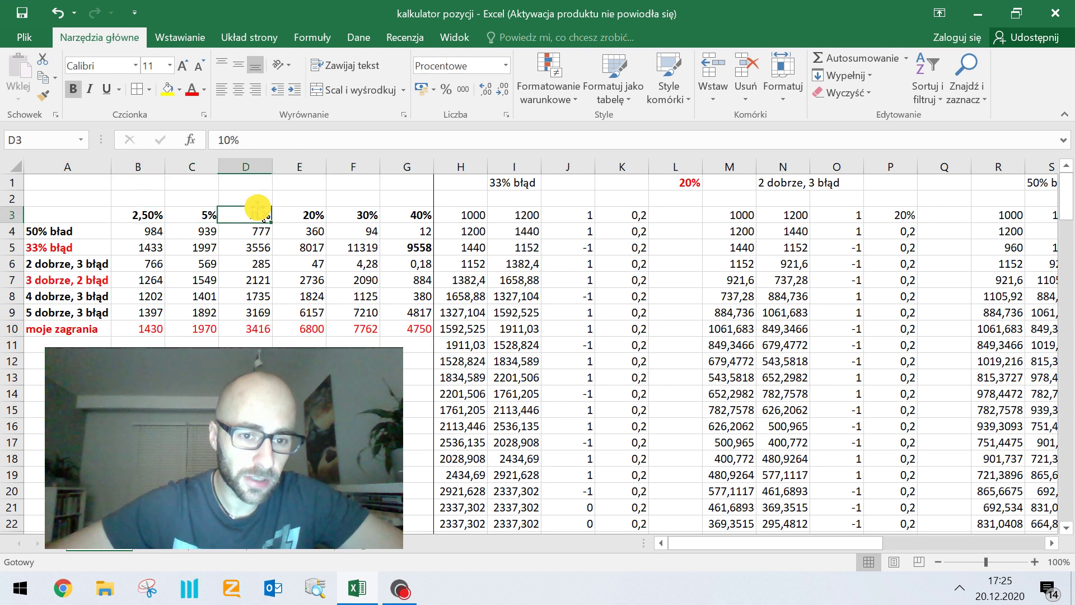
left_click(308, 217)
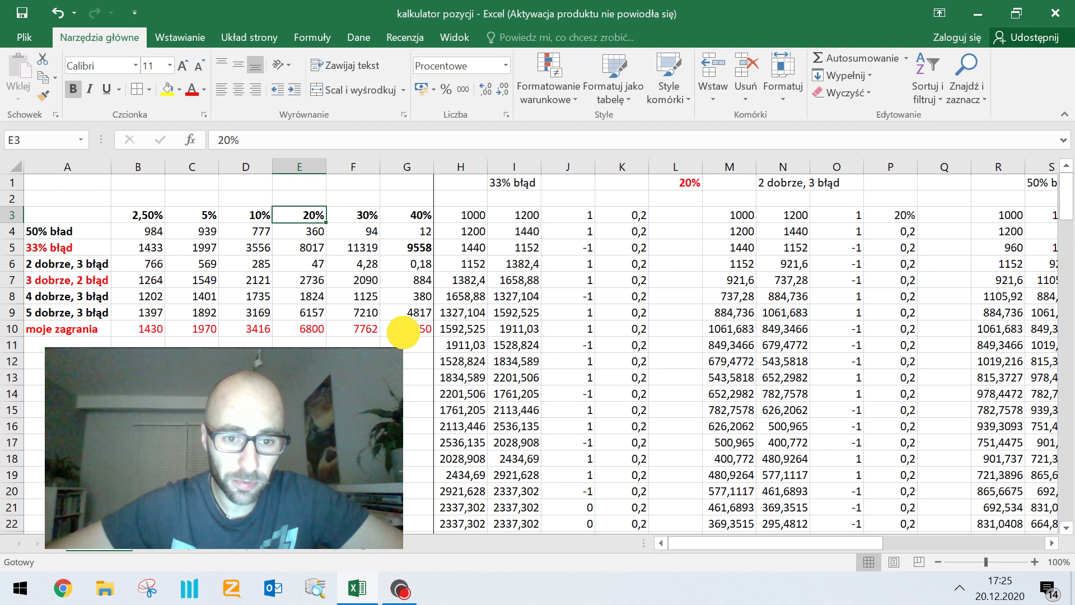
Compare the moje zagrania balances at 30% and 40% risk in the summary table.
left_click(411, 330)
left_click(365, 331)
left_click(368, 213)
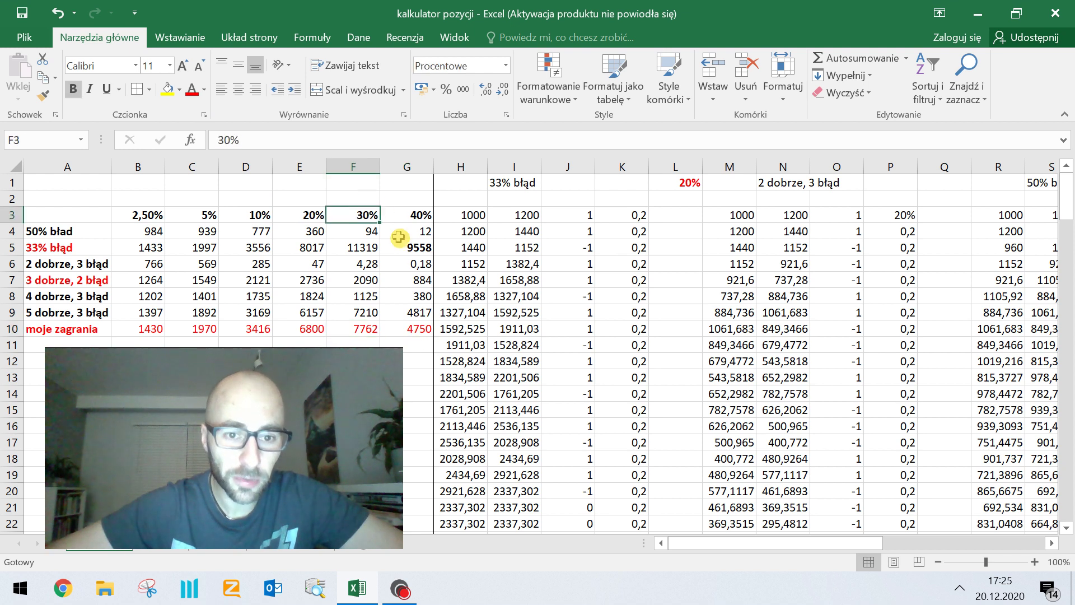
left_click(344, 328)
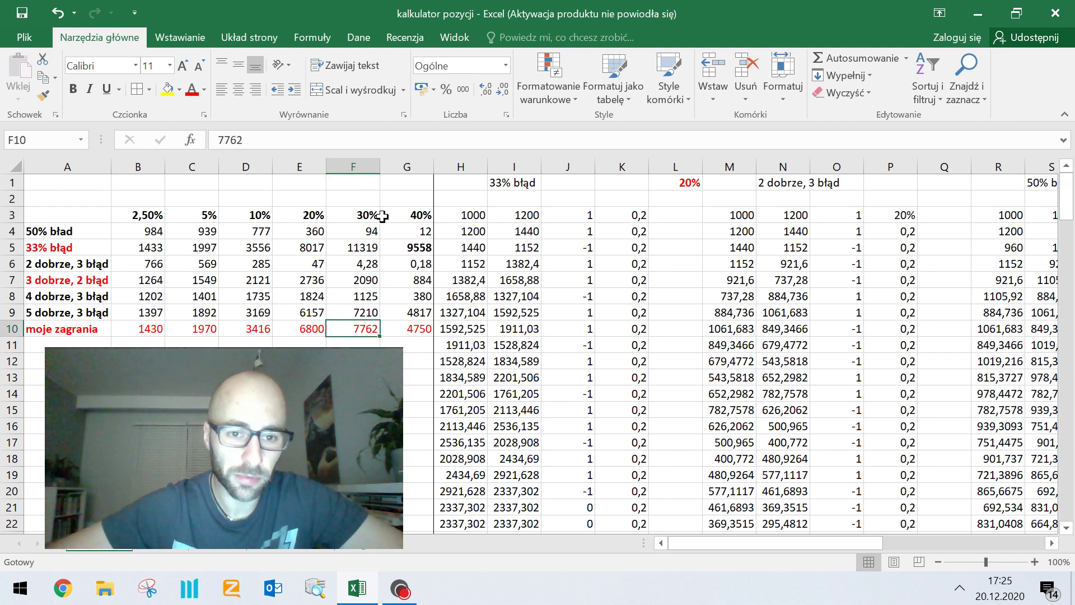
left_click(361, 213)
left_click(358, 328)
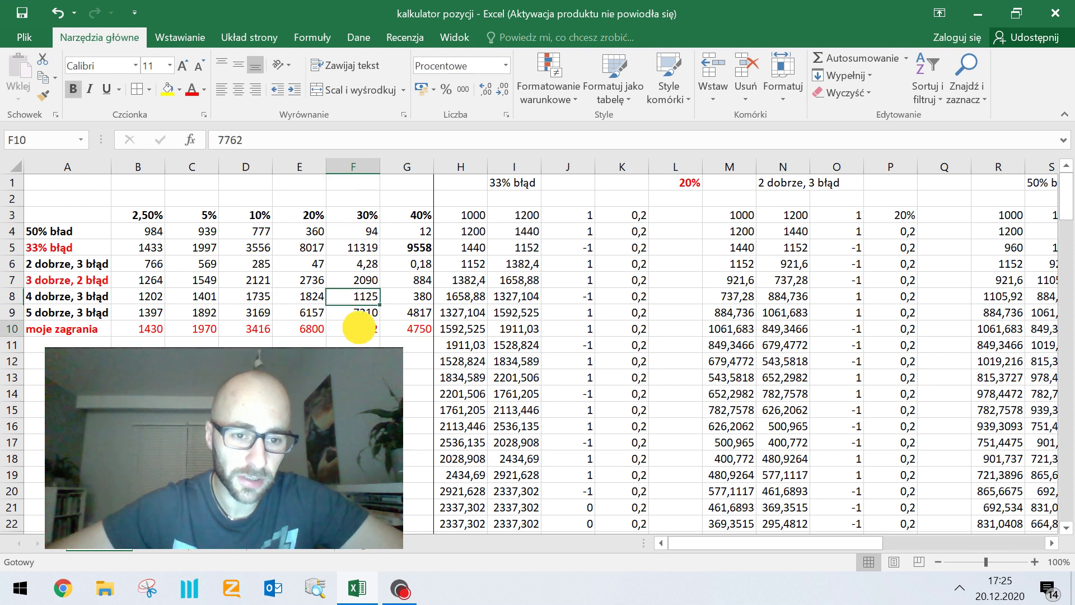
Select the 2,50% and 5% risk columns of the summary table, B3:C10, to point out the low-risk results.
left_click(195, 329)
left_click_drag(160, 331, 213, 214)
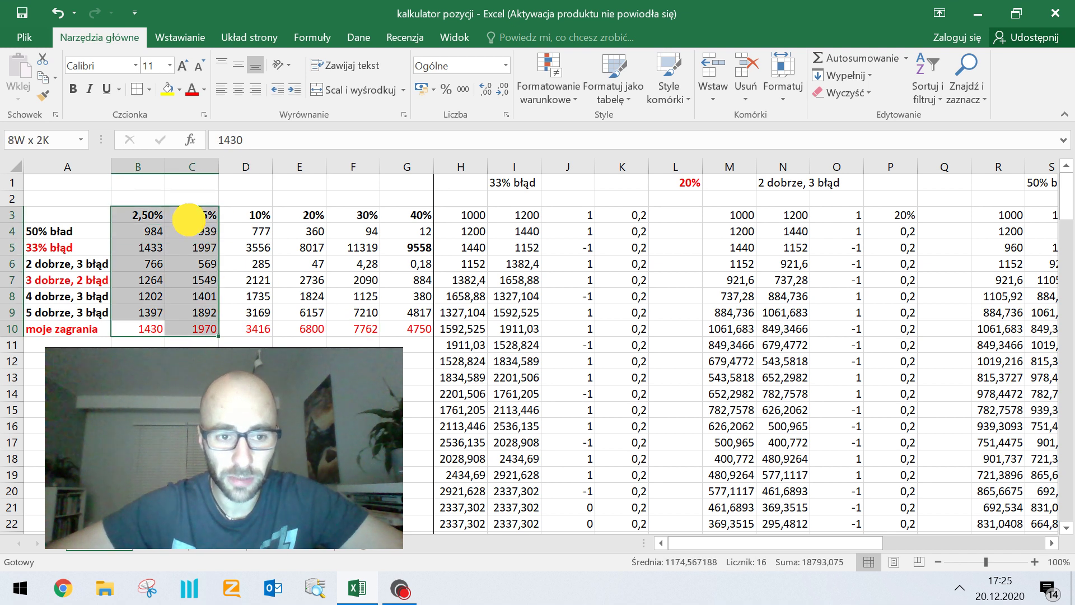
left_click_drag(152, 329, 199, 209)
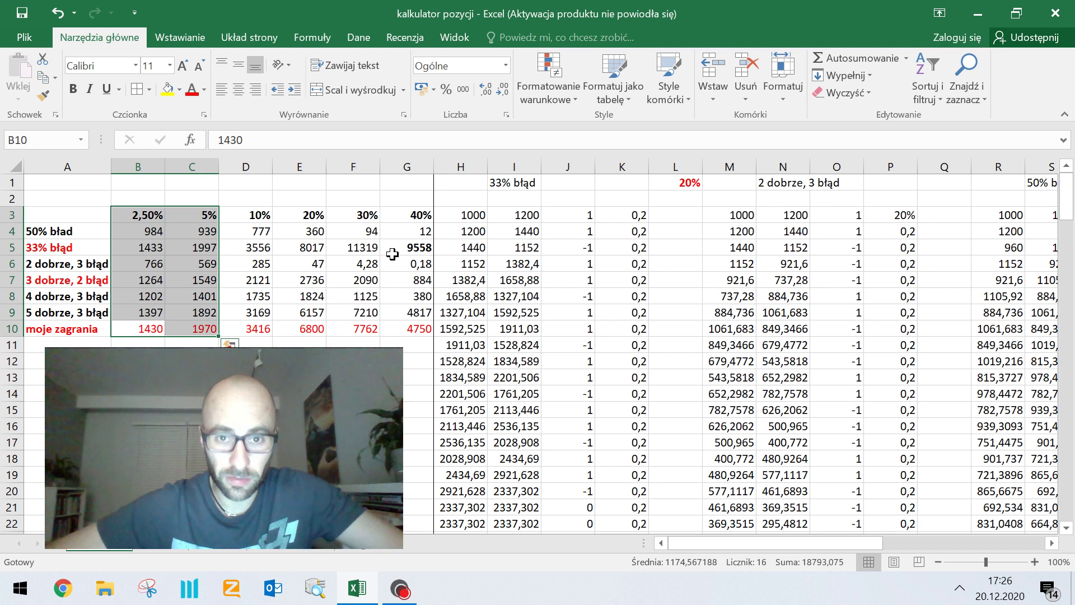
left_click(407, 297)
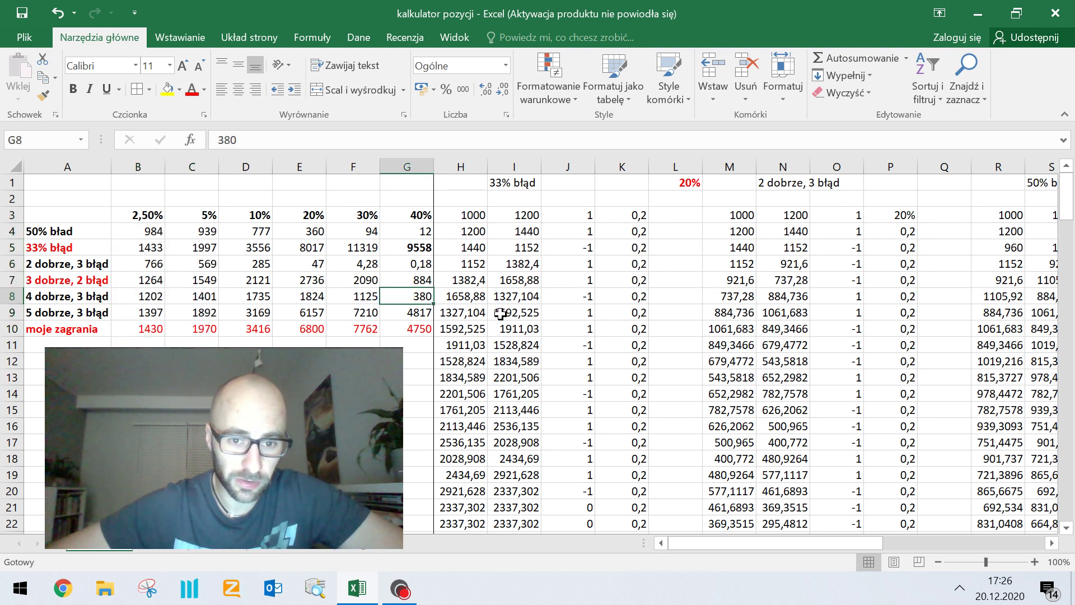
scroll(631, 365, "down", 4)
scroll(644, 381, "down", 14)
scroll(655, 395, "up", 18)
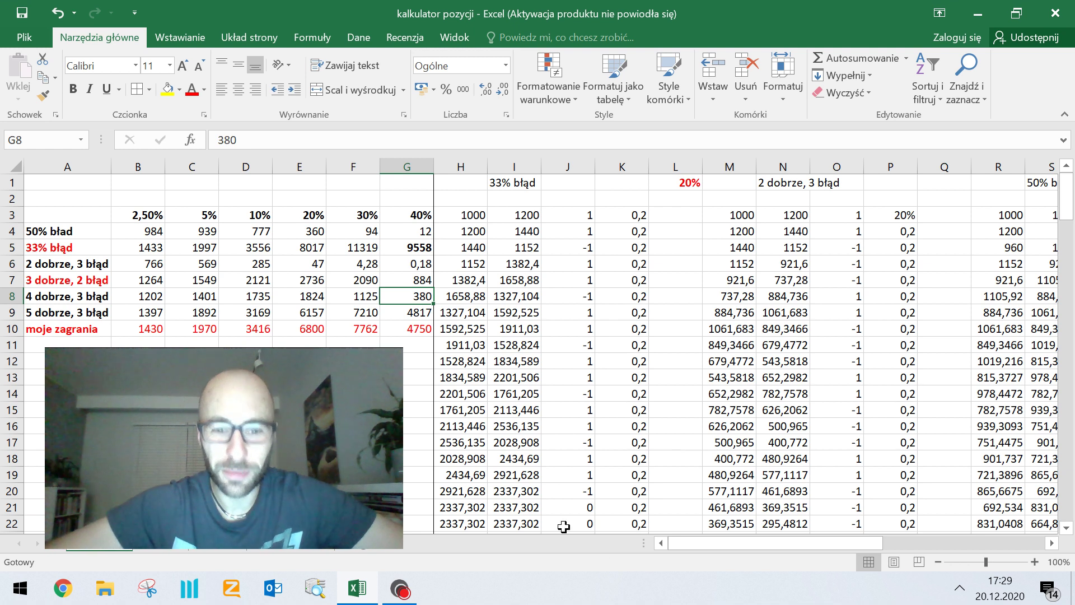
left_click(407, 580)
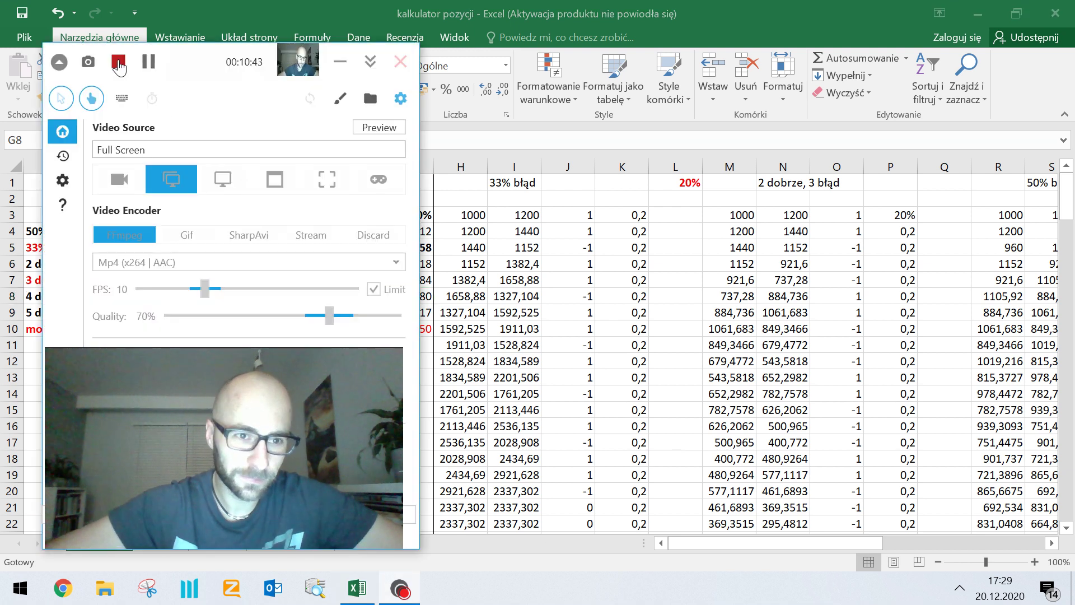